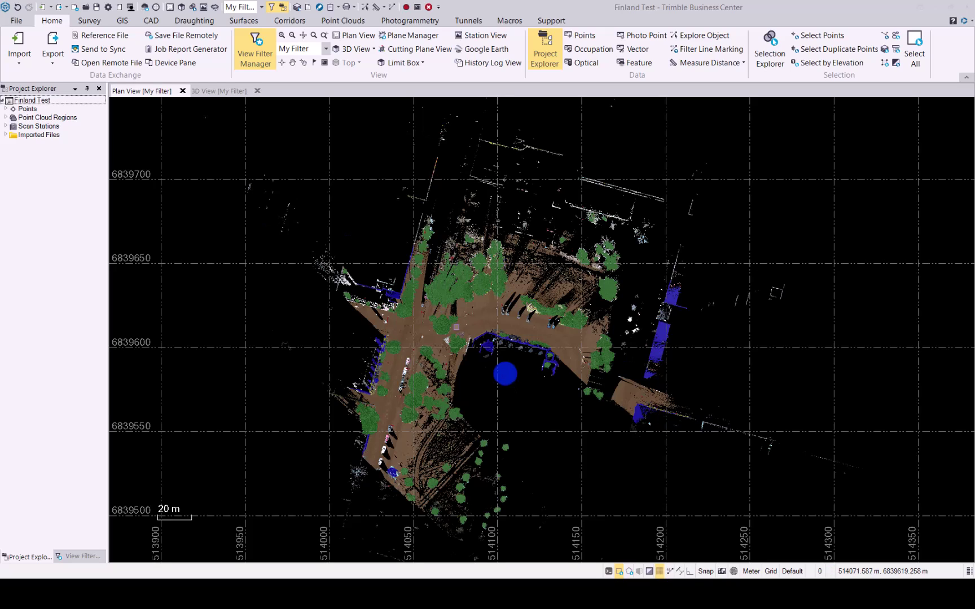
# Switch to the 3D View, then zoom in and tilt to an oblique close-up of the tree-lined intersection.
pyautogui.click(400, 271)
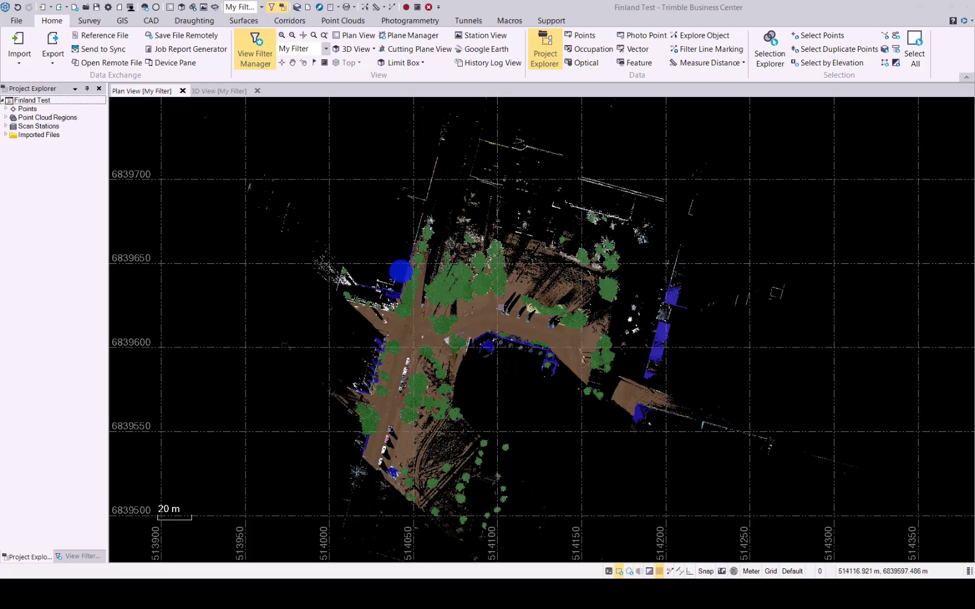
pyautogui.click(217, 89)
pyautogui.scroll(5, 521, 336)
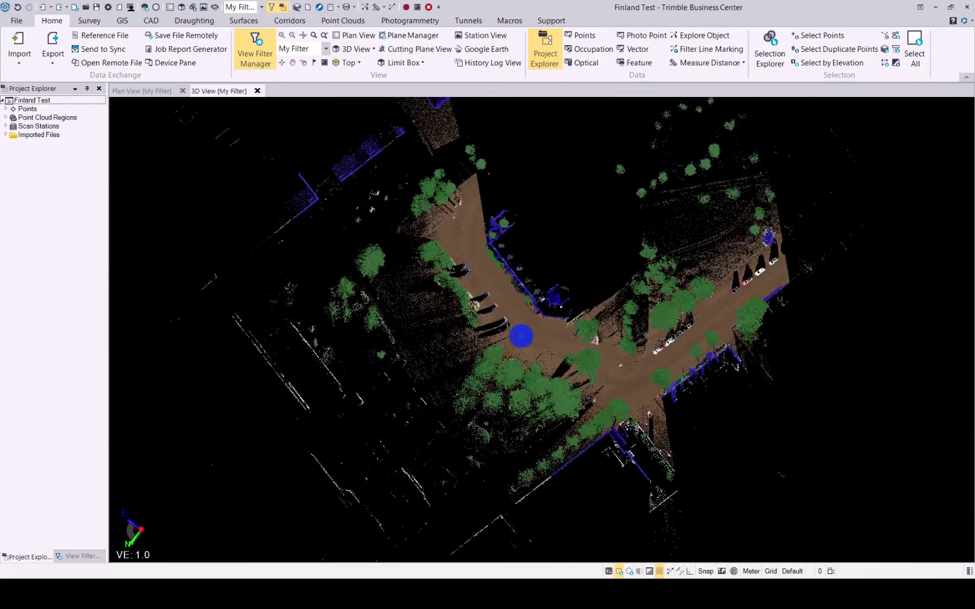
pyautogui.moveTo(521, 336); pyautogui.dragTo(521, 336, button='middle')
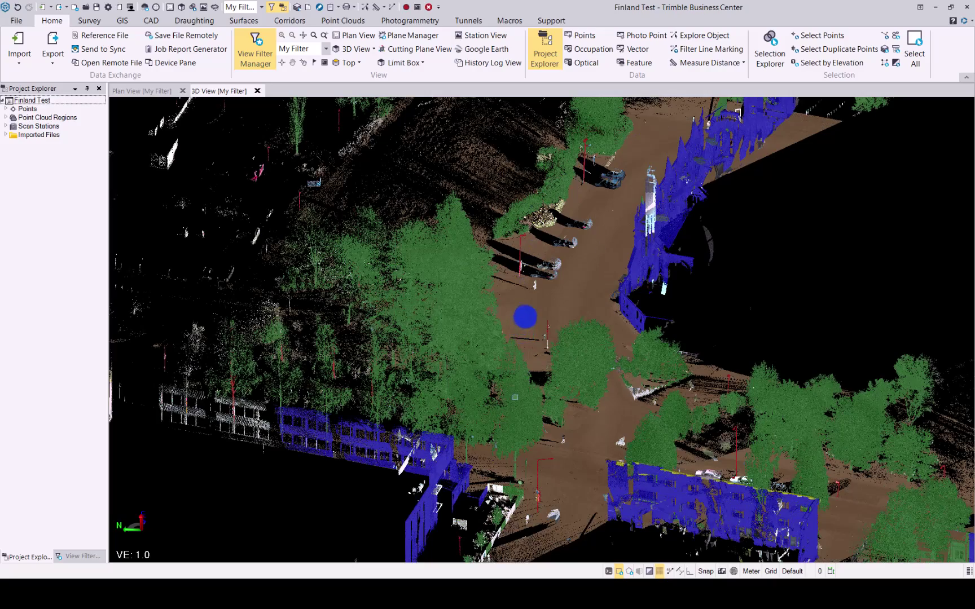
pyautogui.scroll(2, 525, 312)
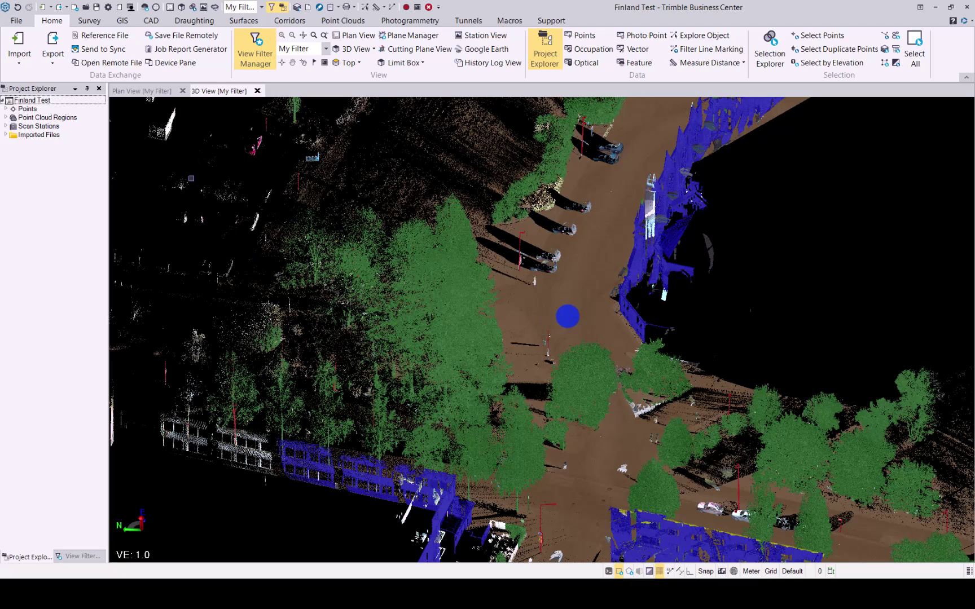
# Set GlobalFeatures.fxl as the feature definition file under Project Settings' Feature Code Processing.
pyautogui.click(107, 7)
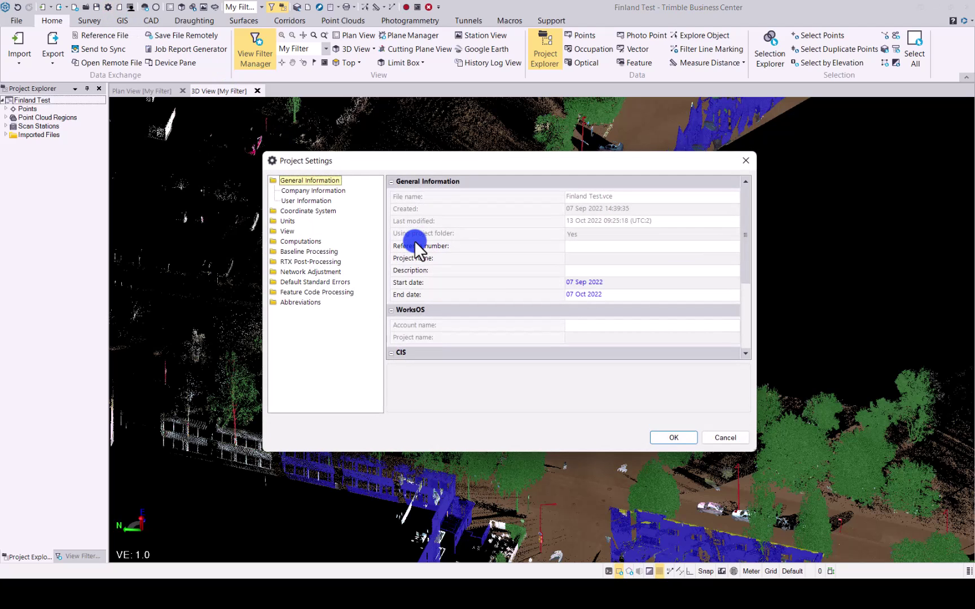
pyautogui.click(302, 293)
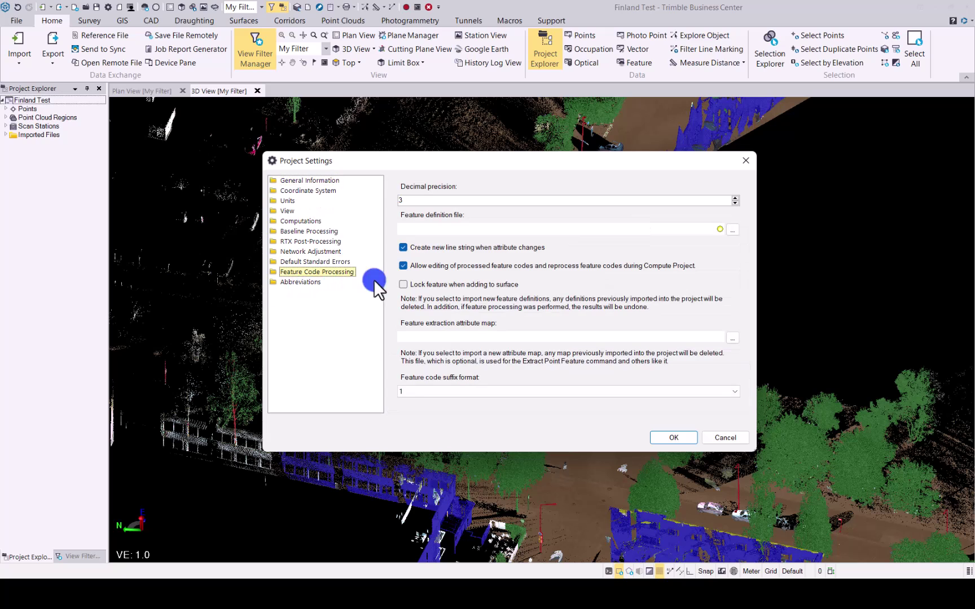
pyautogui.click(732, 230)
pyautogui.click(419, 272)
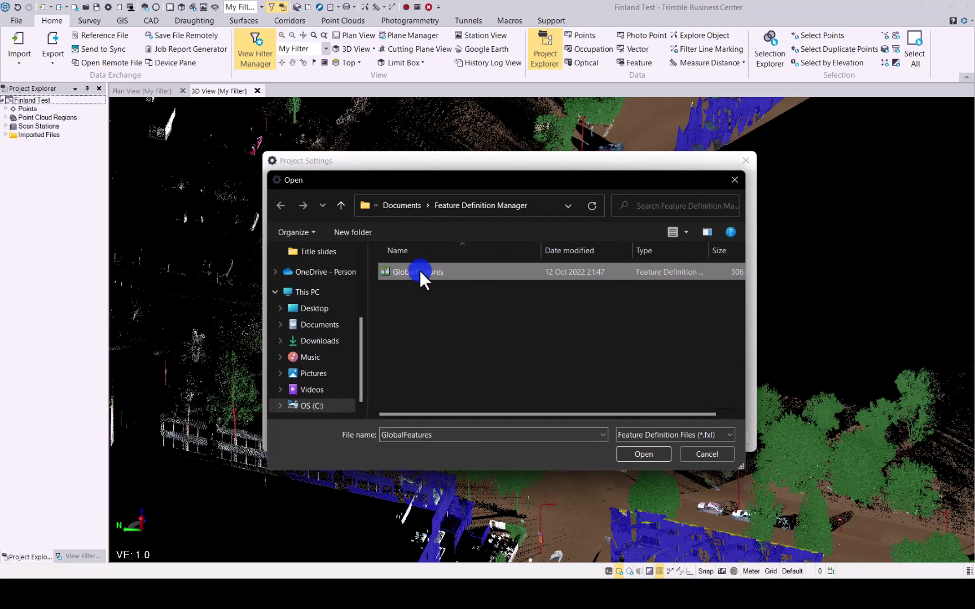
pyautogui.click(642, 454)
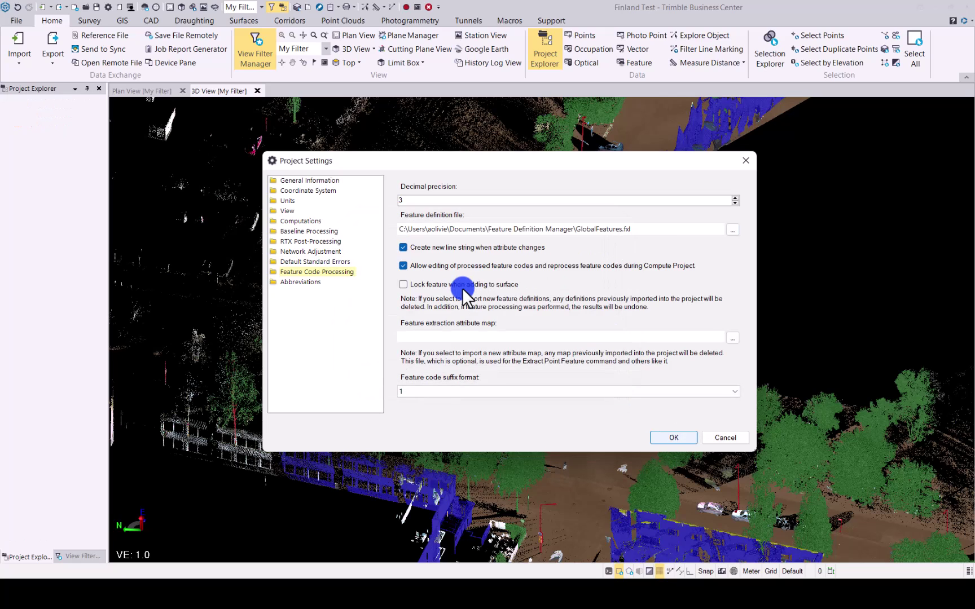
pyautogui.press('Return')
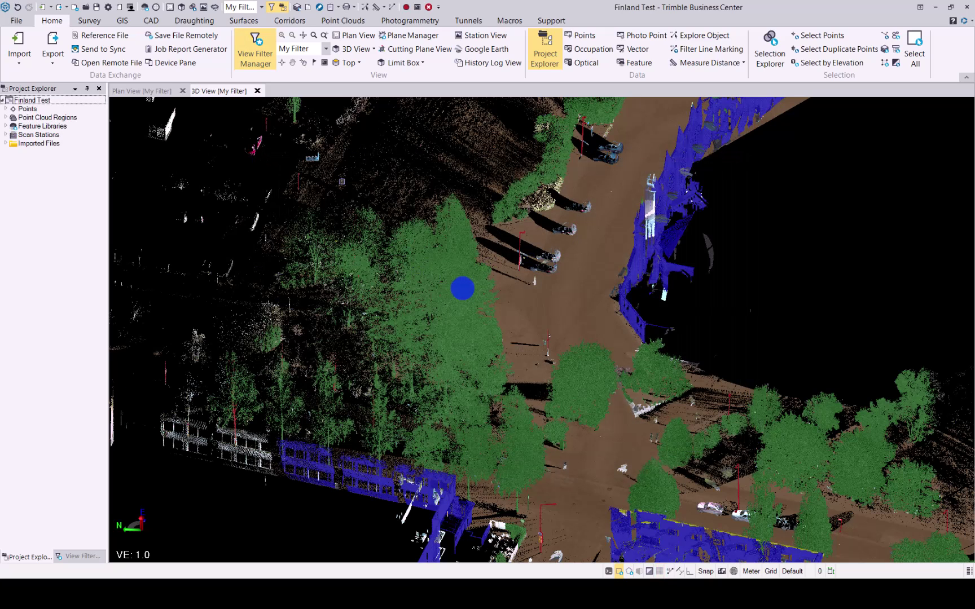
# Start Extract Point Feature from the Point Clouds tools and change the extraction type from Sign to Post.
pyautogui.click(344, 21)
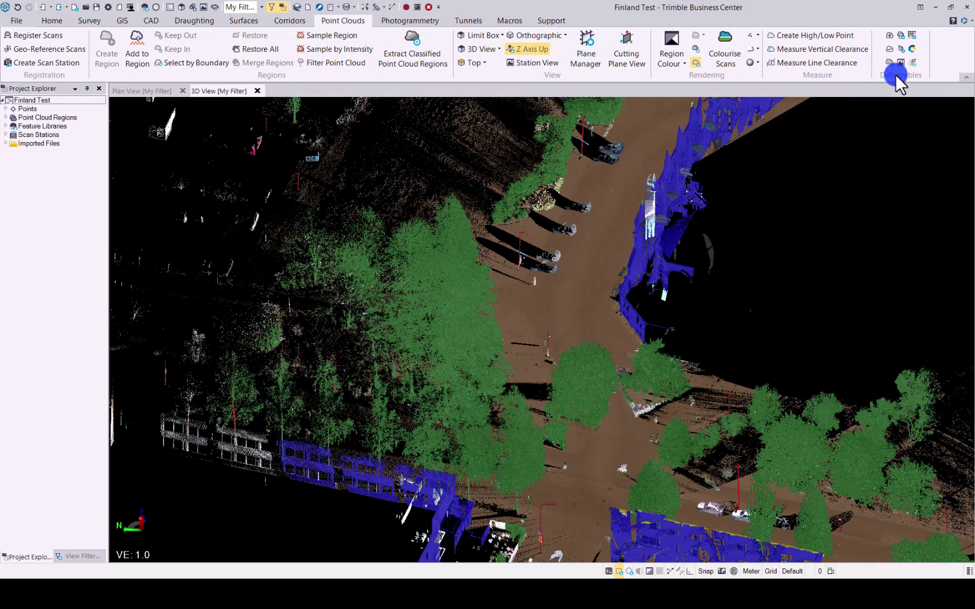
pyautogui.click(888, 35)
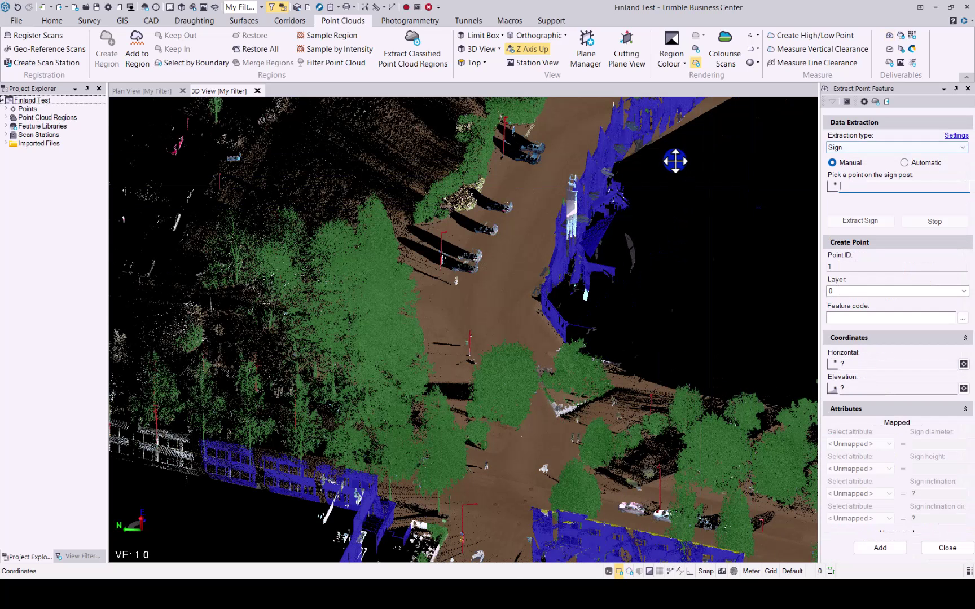
pyautogui.click(959, 148)
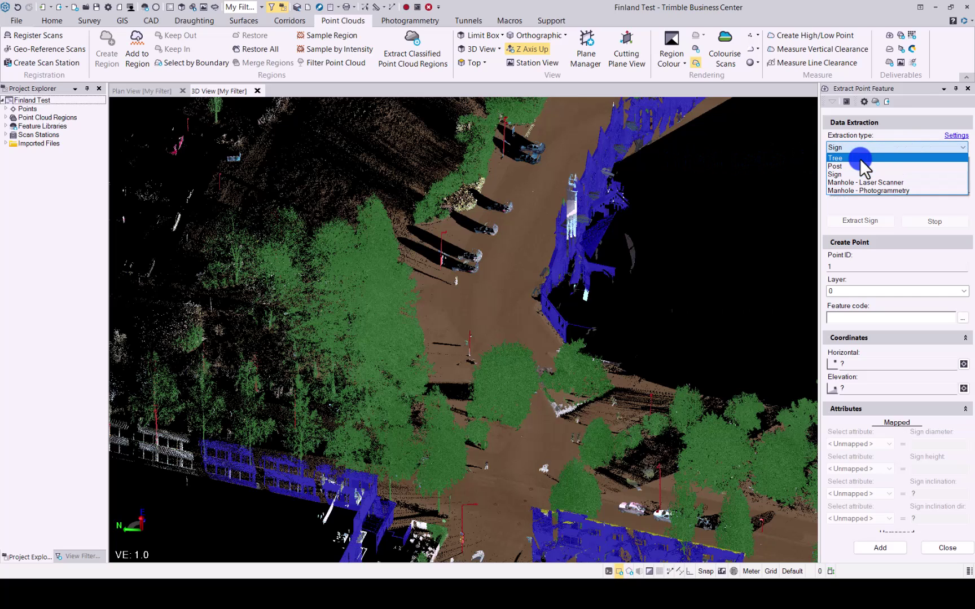
pyautogui.press('Down')
pyautogui.press('Down')
pyautogui.press('Down')
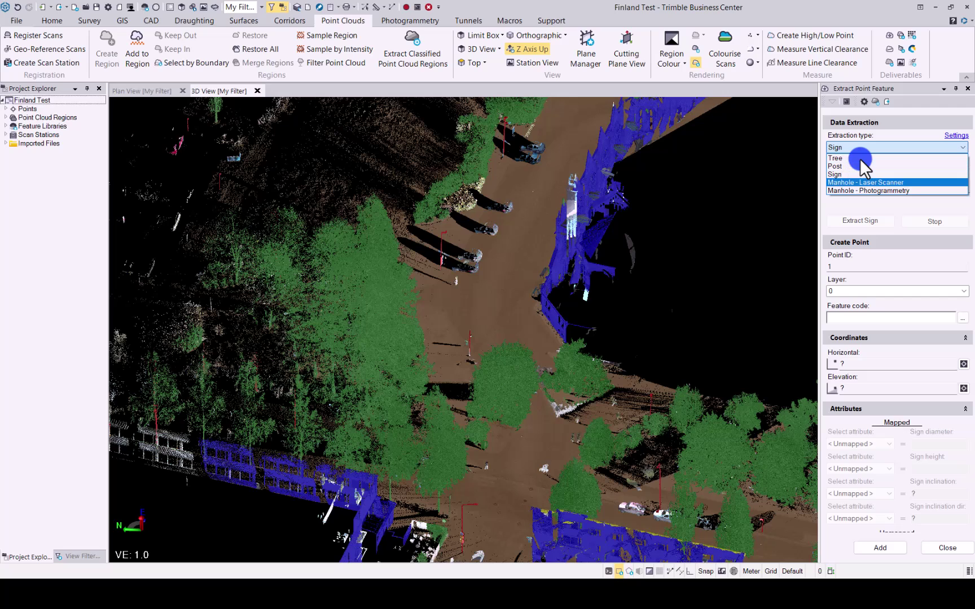
pyautogui.press('Down')
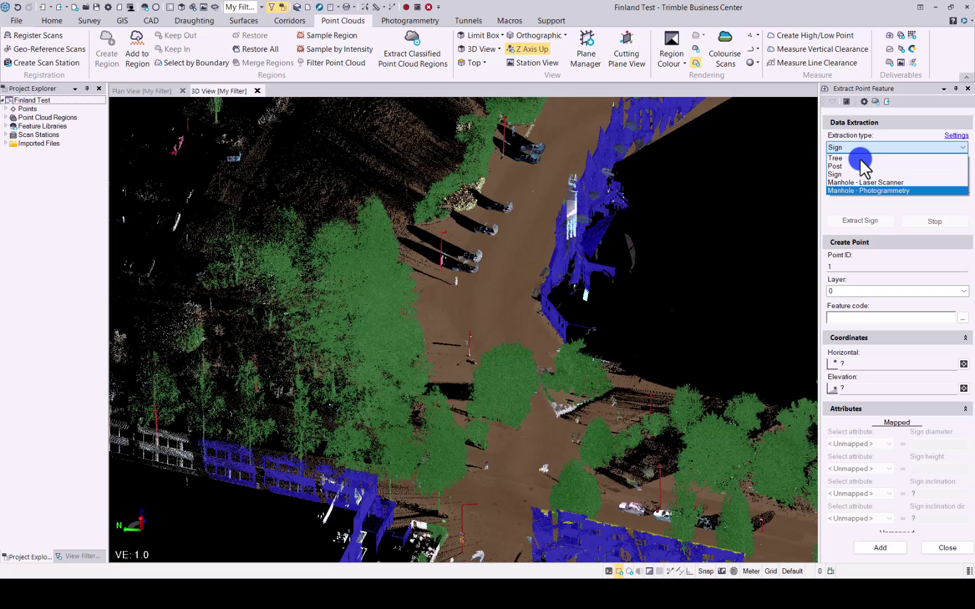
pyautogui.press('Up')
pyautogui.press('Down')
pyautogui.press('Up')
pyautogui.press('Down')
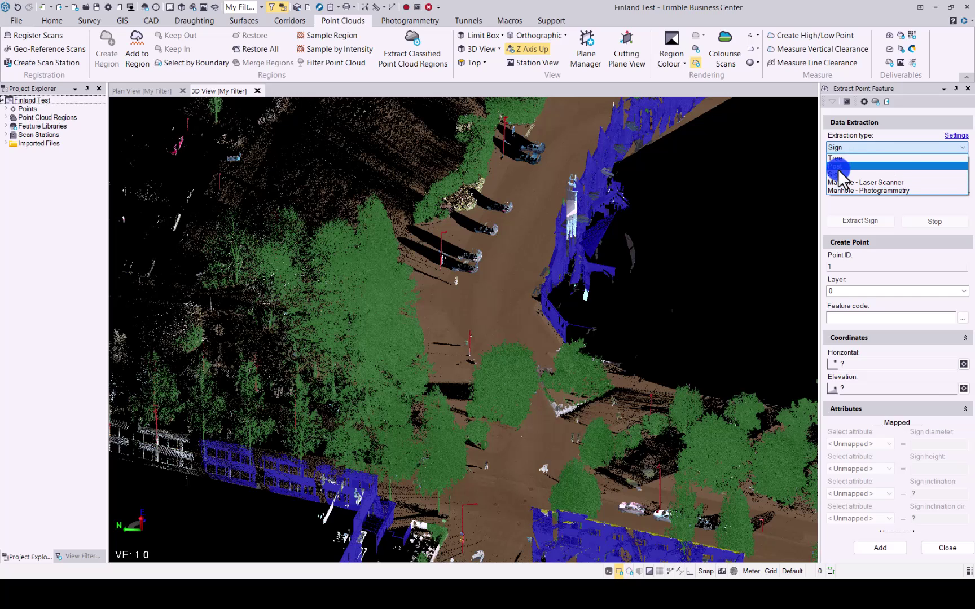
pyautogui.click(836, 166)
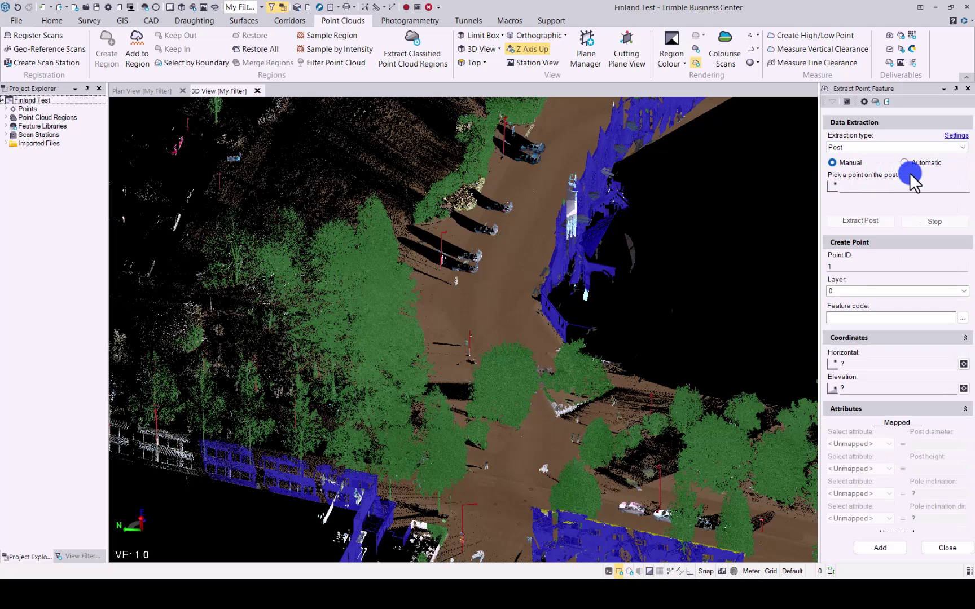
# Set manual post extraction to measure Diameter at the bottom, then pan to another part of the intersection.
pyautogui.click(955, 136)
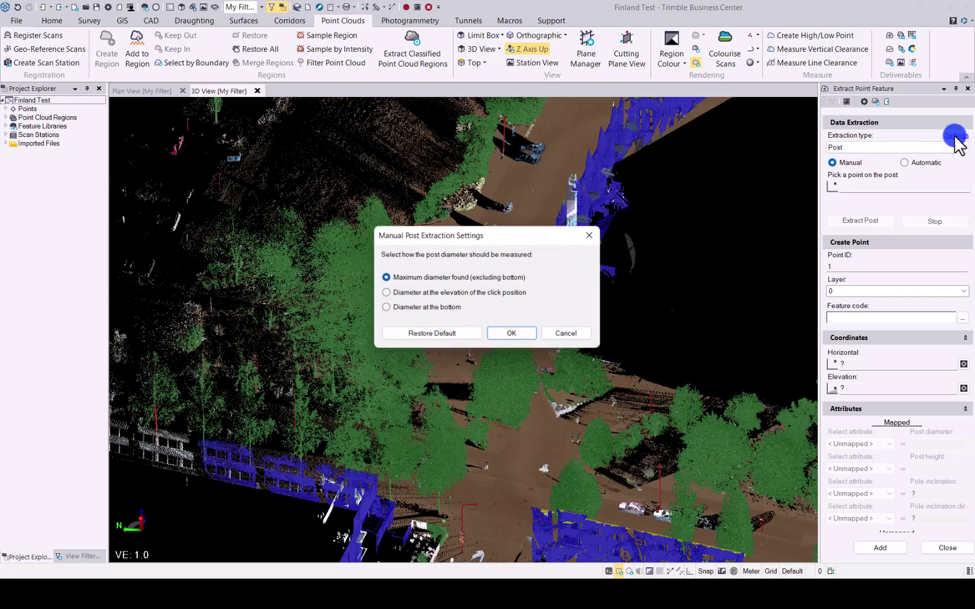
pyautogui.click(401, 277)
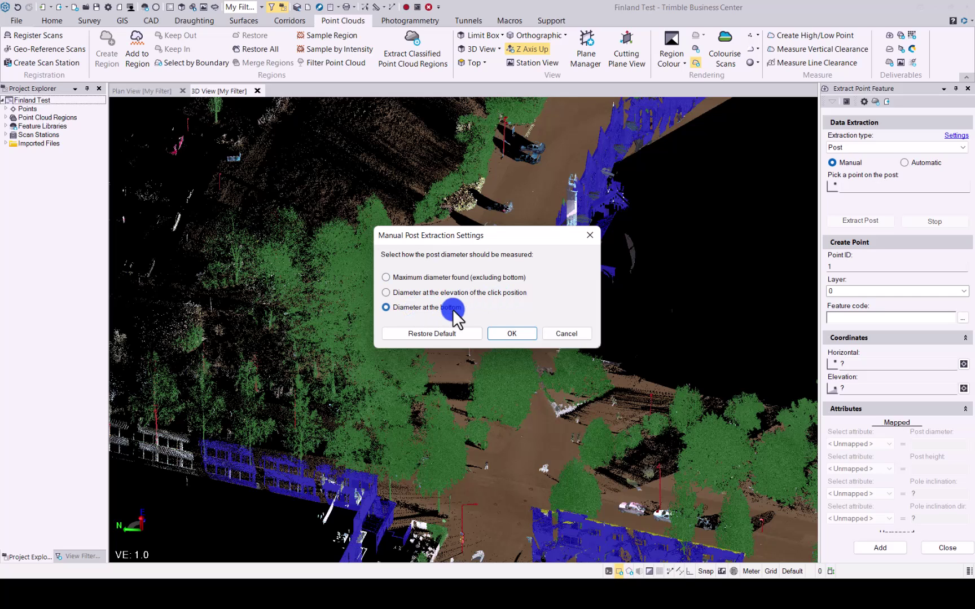
pyautogui.click(510, 333)
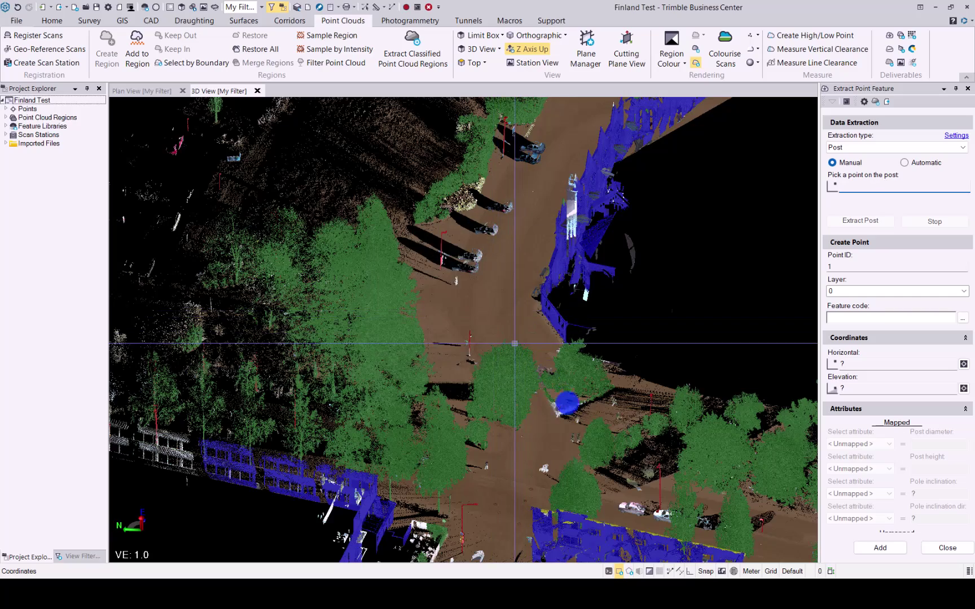
pyautogui.moveTo(586, 433); pyautogui.dragTo(456, 338, button='middle')
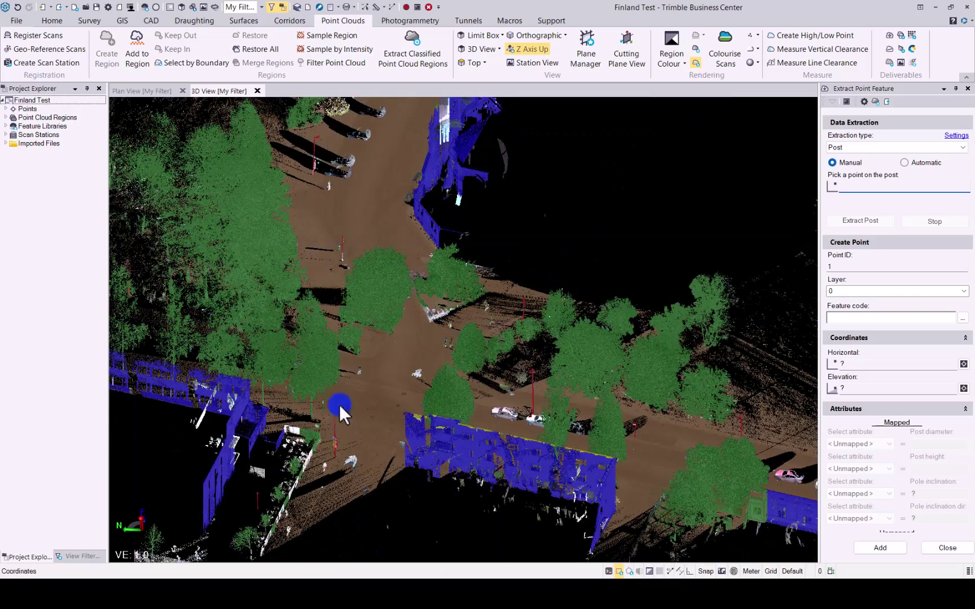
# Hide Building, Default, High Vegetation, Never Classified and Power Lines, keeping Ground and Poles and Signs visible.
pyautogui.click(74, 553)
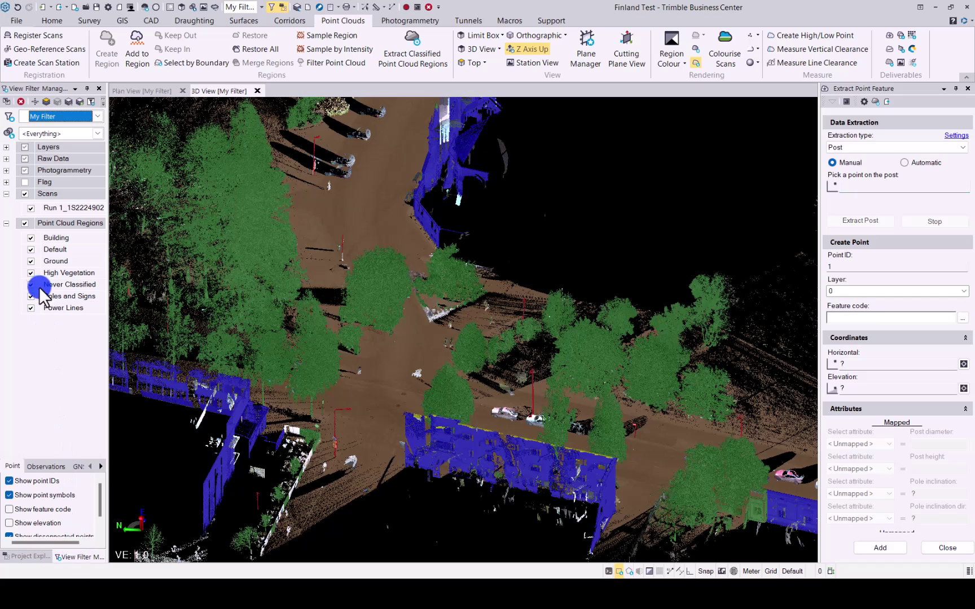
pyautogui.click(31, 238)
pyautogui.click(31, 249)
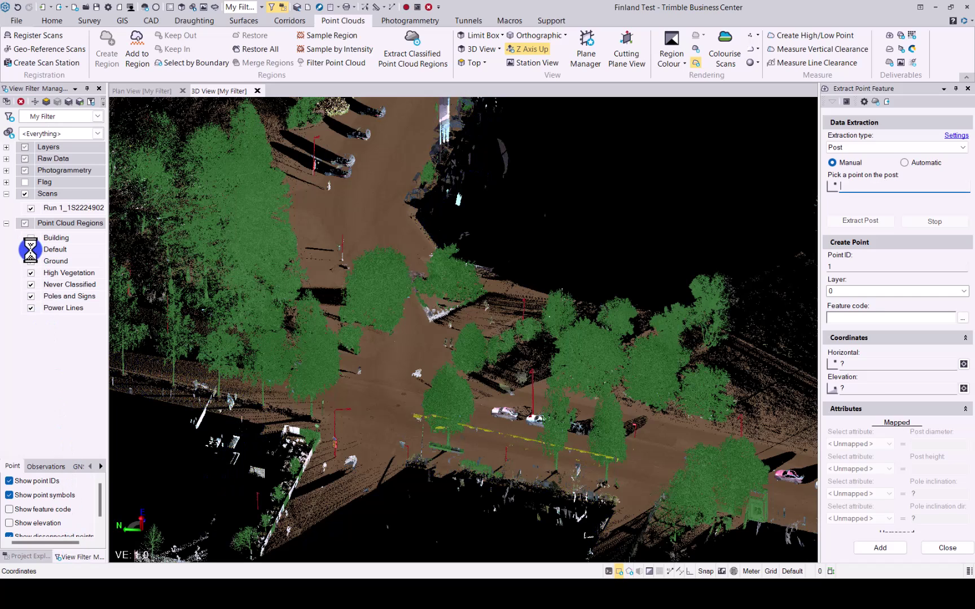
pyautogui.click(31, 273)
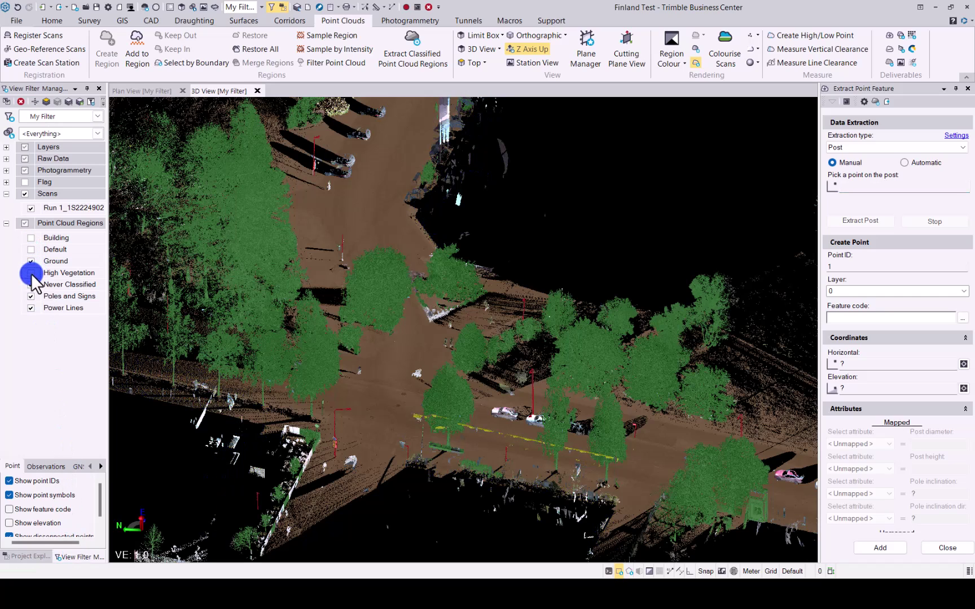
pyautogui.click(31, 285)
pyautogui.click(31, 297)
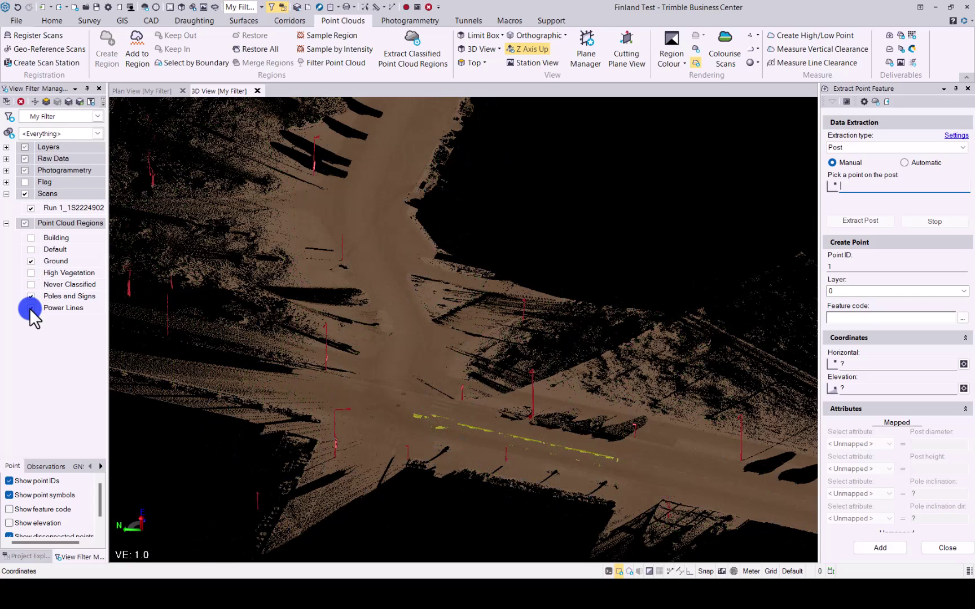
pyautogui.click(31, 296)
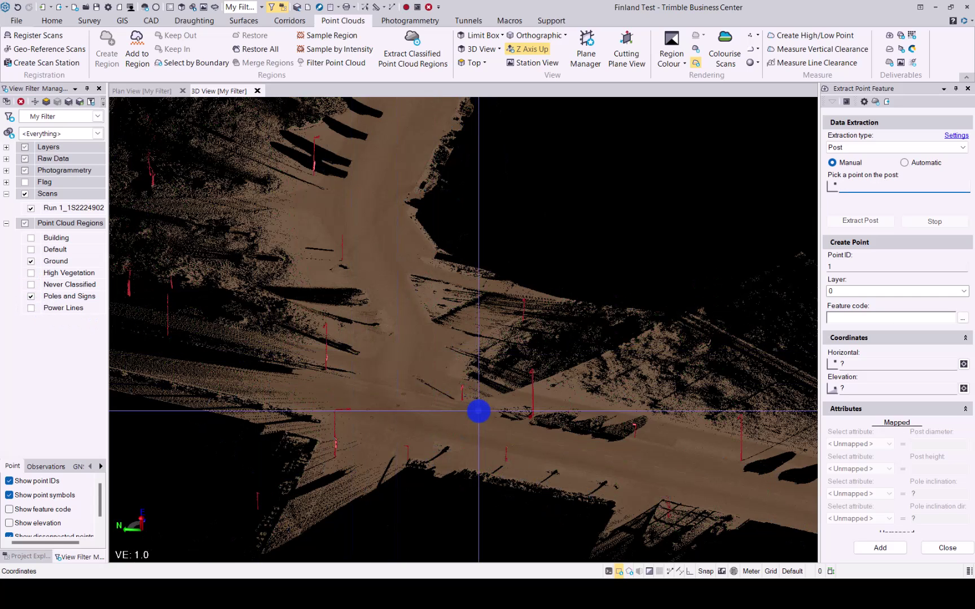
pyautogui.moveTo(477, 409); pyautogui.dragTo(567, 452, button='middle')
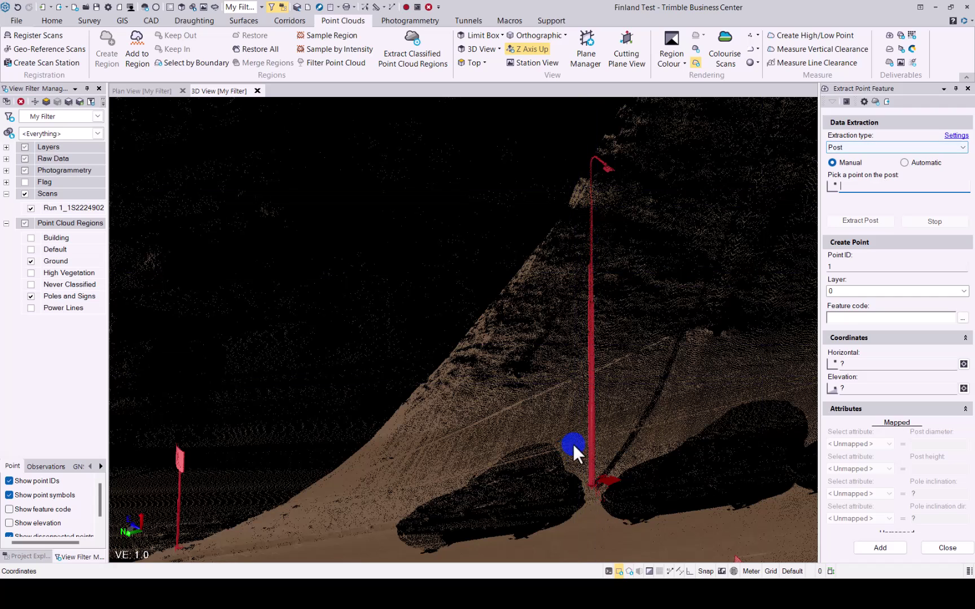
# Pick a point on the pole and extract it as a post with diameter 0.180 and height 9.784.
pyautogui.click(872, 183)
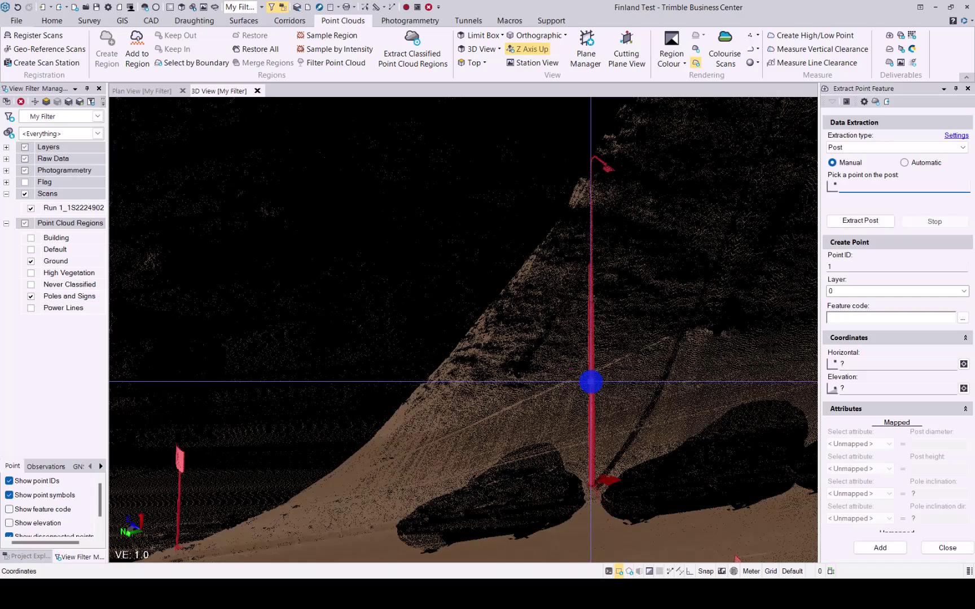
pyautogui.click(591, 382)
pyautogui.moveTo(589, 383); pyautogui.dragTo(530, 400, button='middle')
pyautogui.click(587, 356)
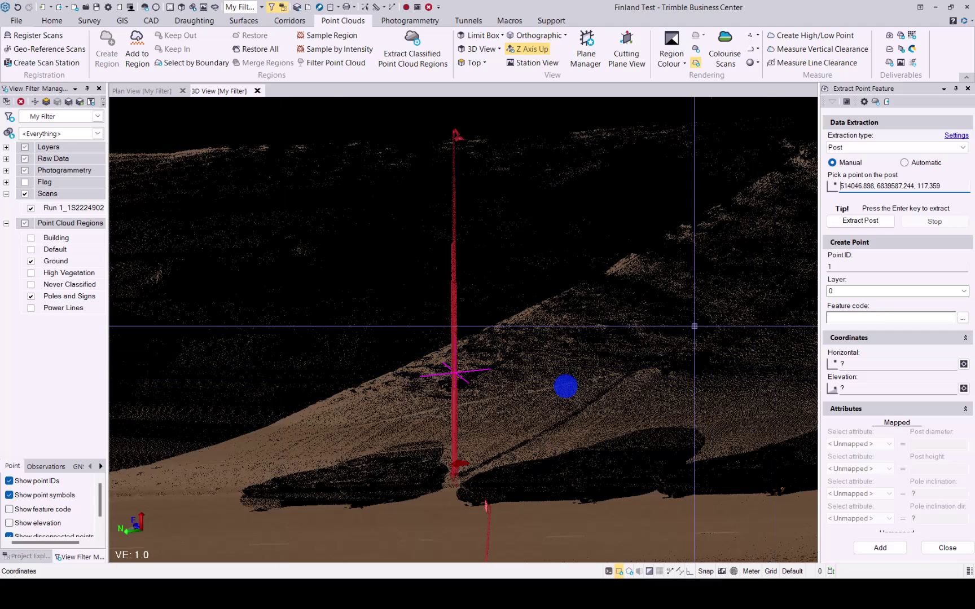
pyautogui.click(863, 220)
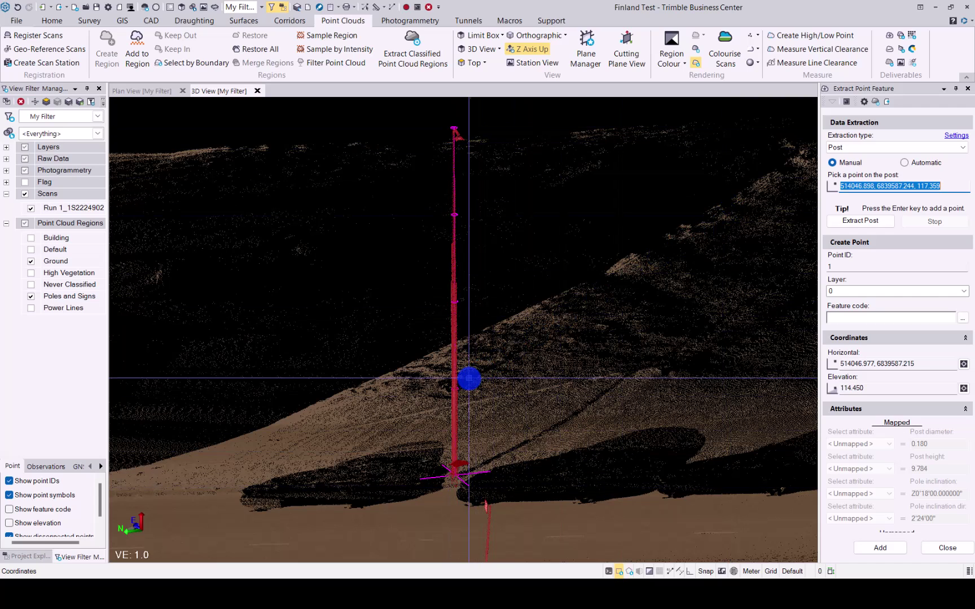
# Put the extracted pole point on the UtilityElec layer.
pyautogui.click(955, 291)
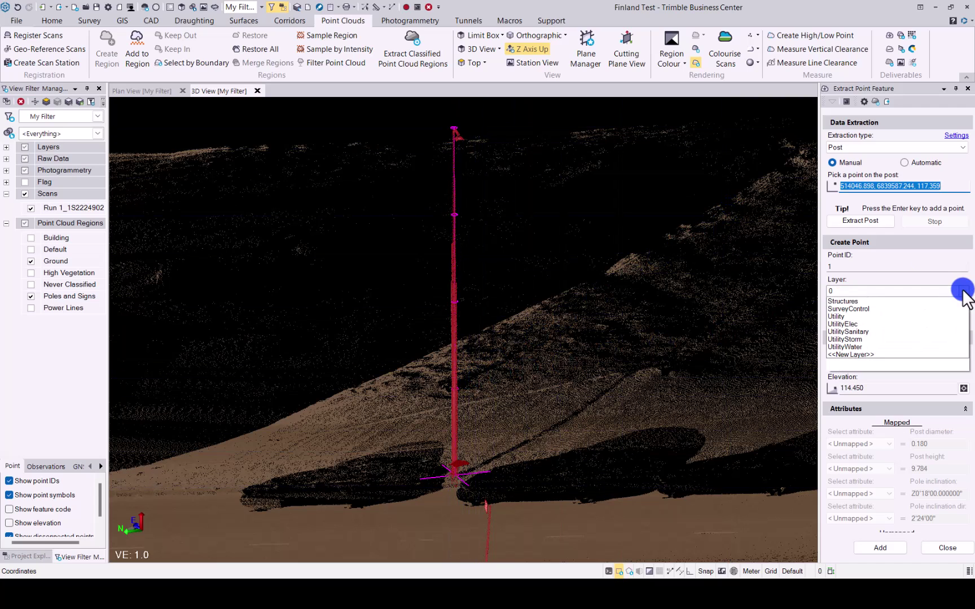
pyautogui.press('Up')
pyautogui.press('Up')
pyautogui.press('Up')
pyautogui.press('Up')
pyautogui.press('Up')
pyautogui.press('Up')
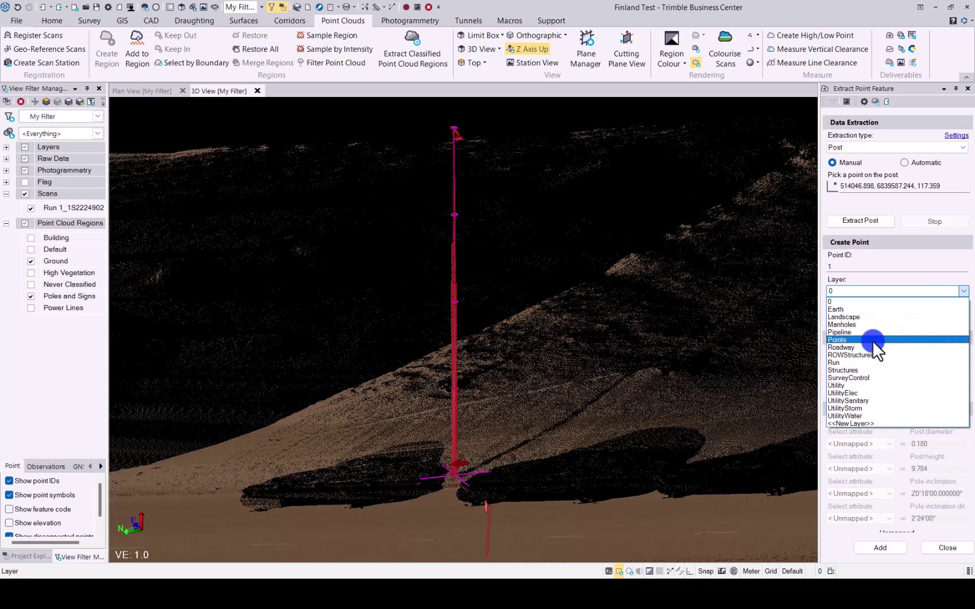
pyautogui.press('Down')
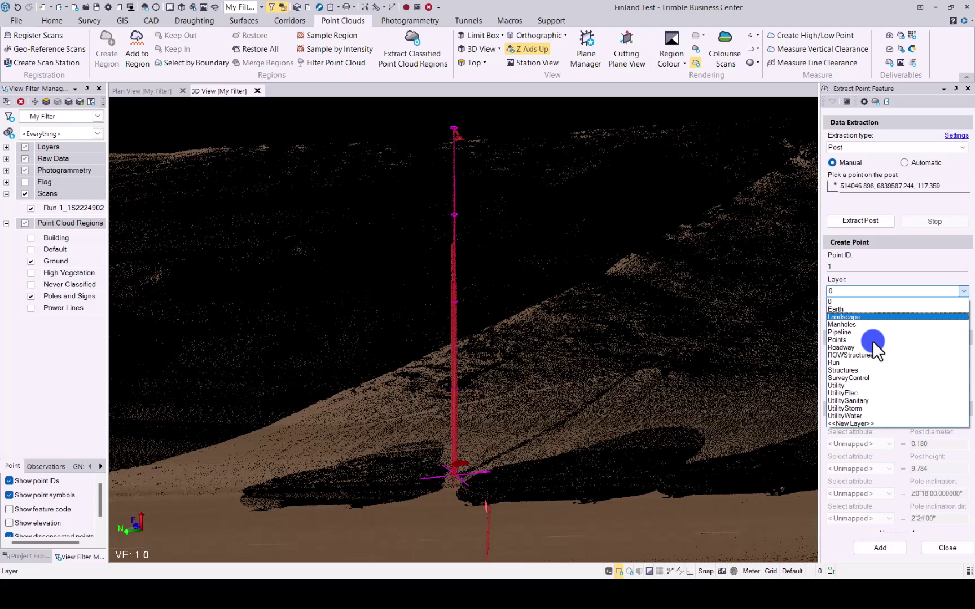
pyautogui.click(855, 392)
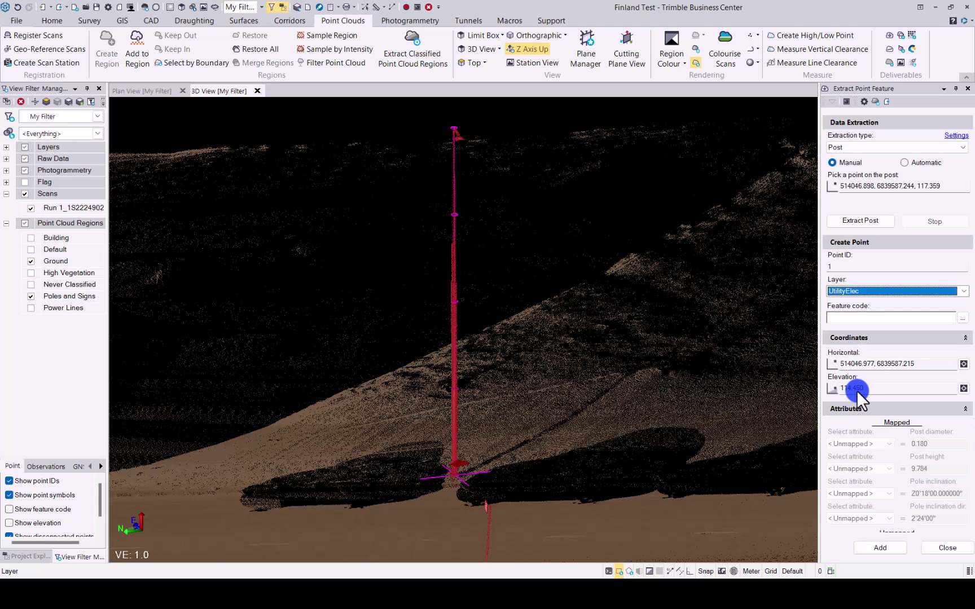
# Assign the LP (LightPole) feature code to the point from the Feature Code Editor.
pyautogui.click(962, 317)
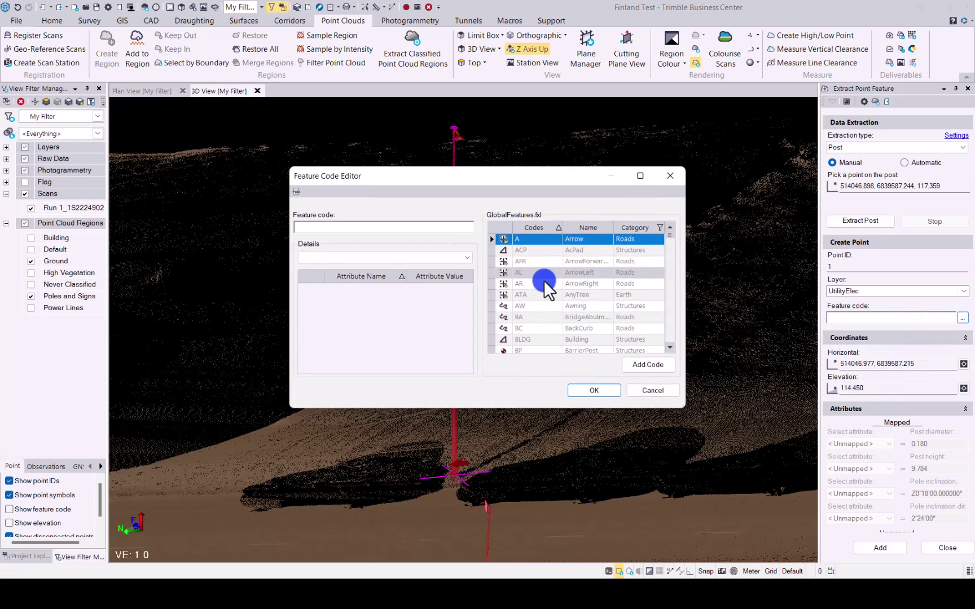
pyautogui.scroll(-3, 518, 276)
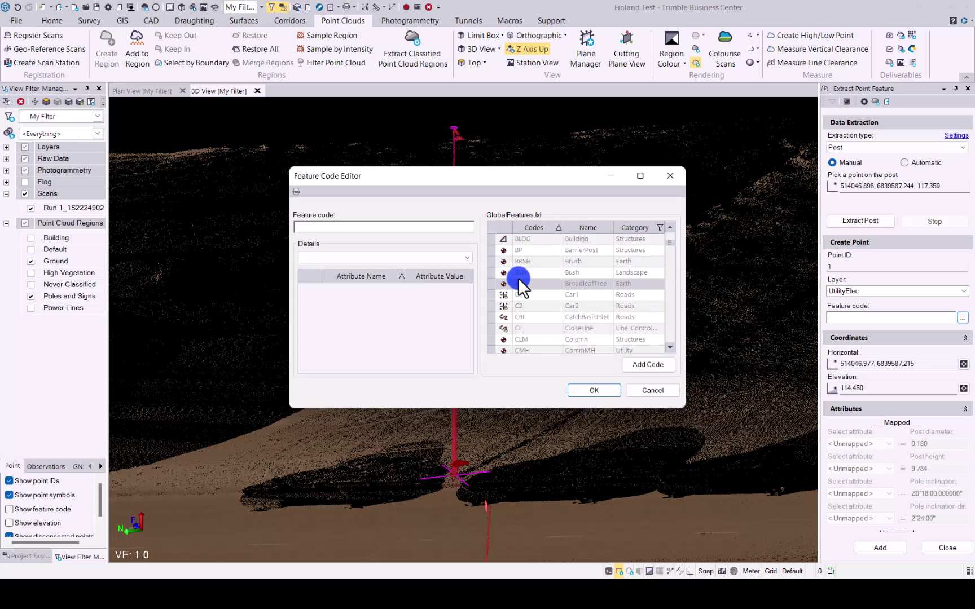
pyautogui.scroll(-6, 517, 277)
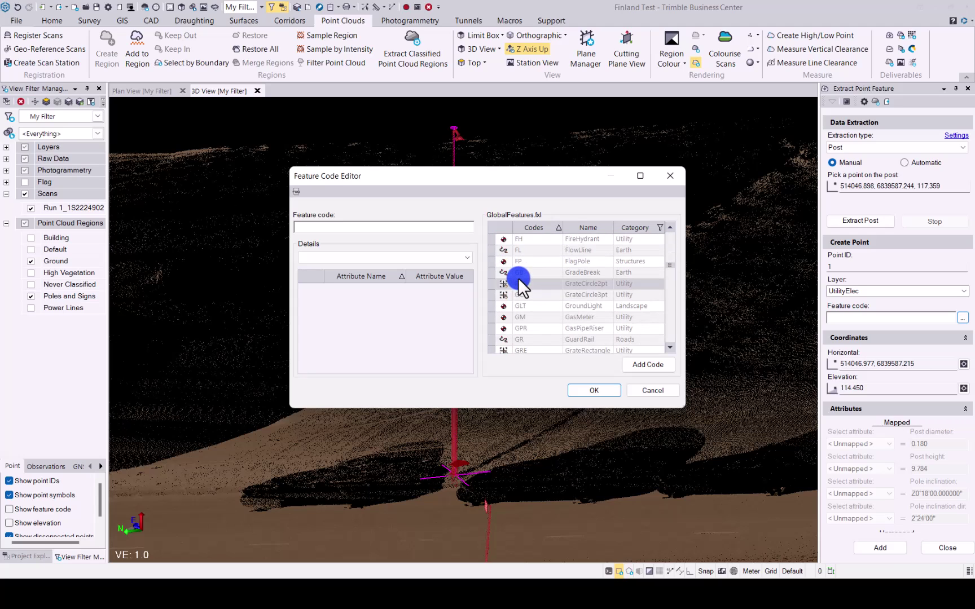
pyautogui.scroll(-6, 518, 277)
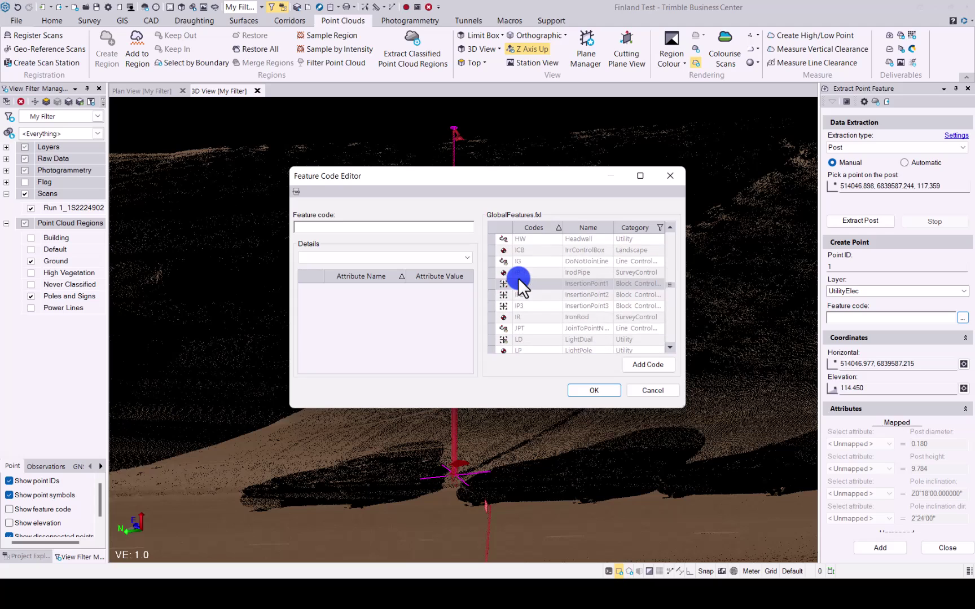
pyautogui.scroll(-1, 517, 277)
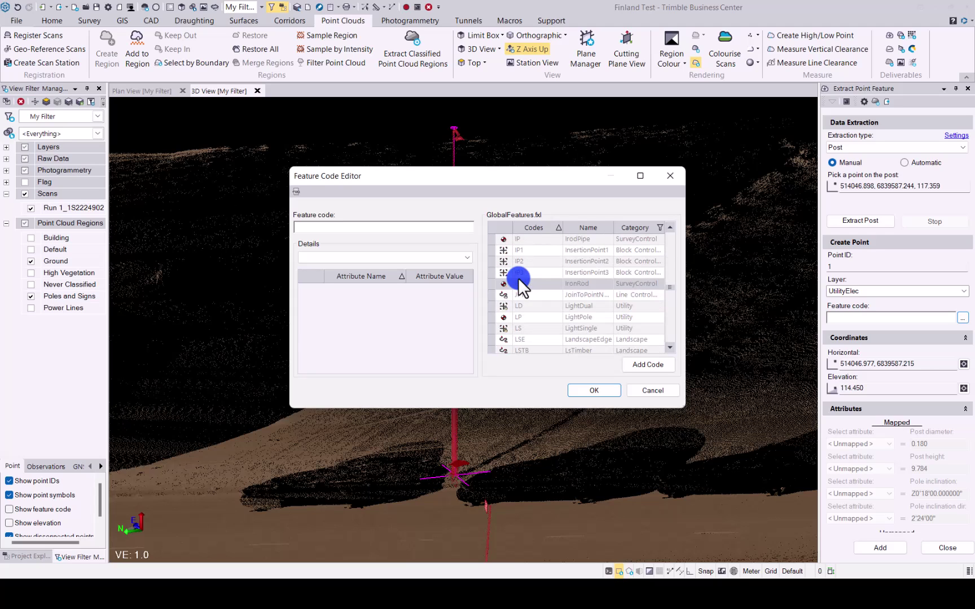
pyautogui.click(533, 315)
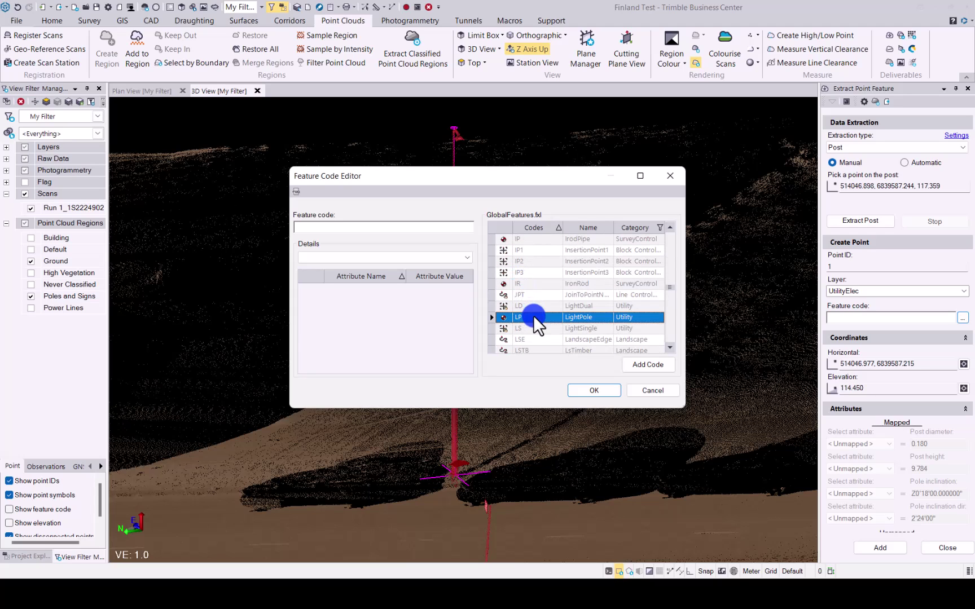
pyautogui.click(648, 365)
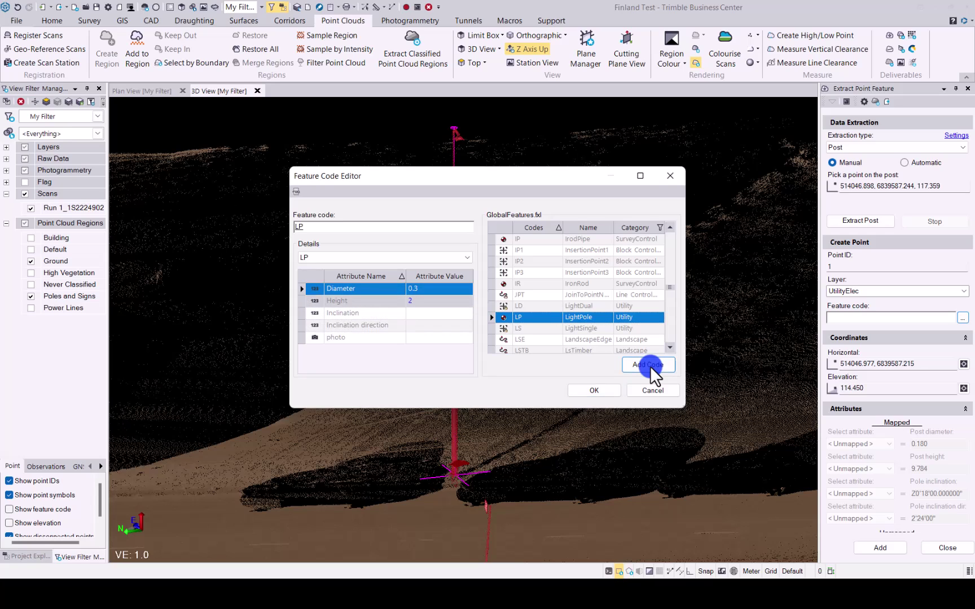
pyautogui.click(592, 389)
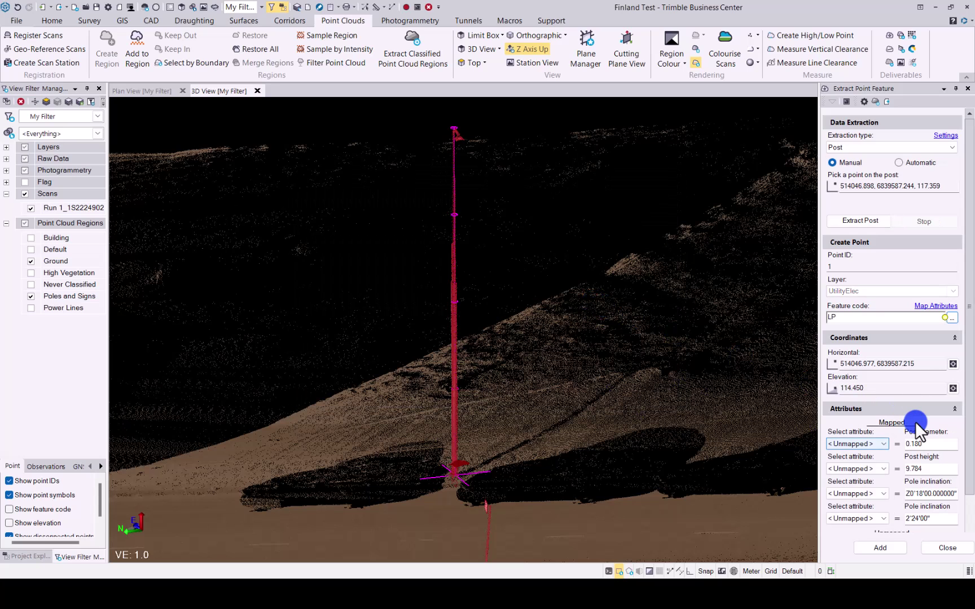
# Map LP's Diameter, Height, Inclination and Inclination direction attributes to the measured post values and save.
pyautogui.click(929, 306)
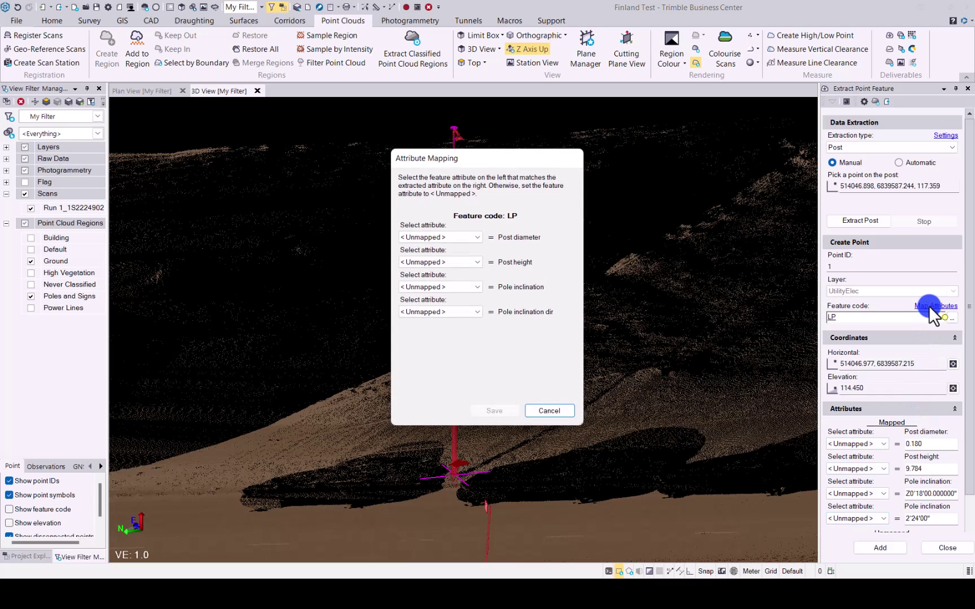
pyautogui.click(476, 237)
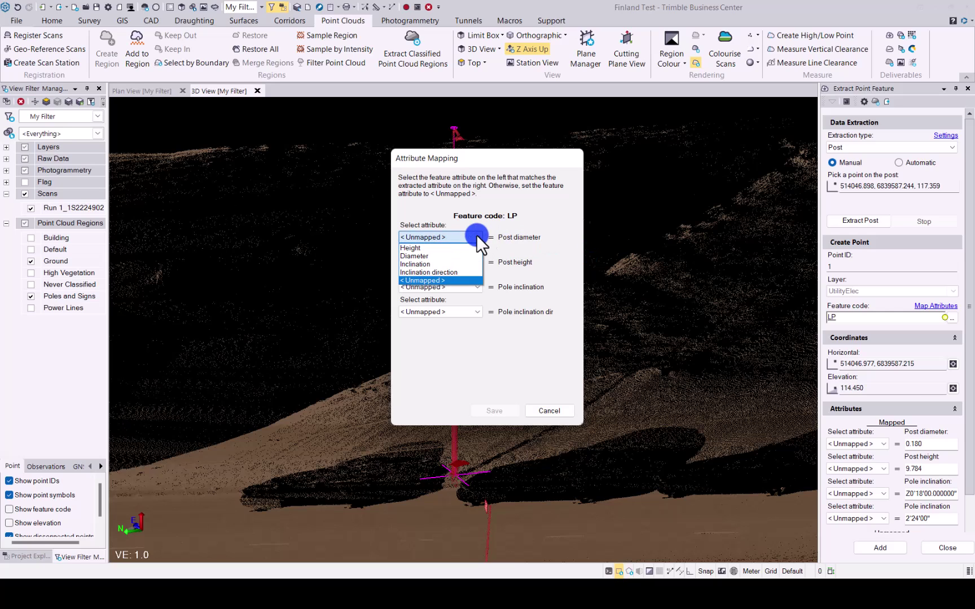
pyautogui.click(433, 256)
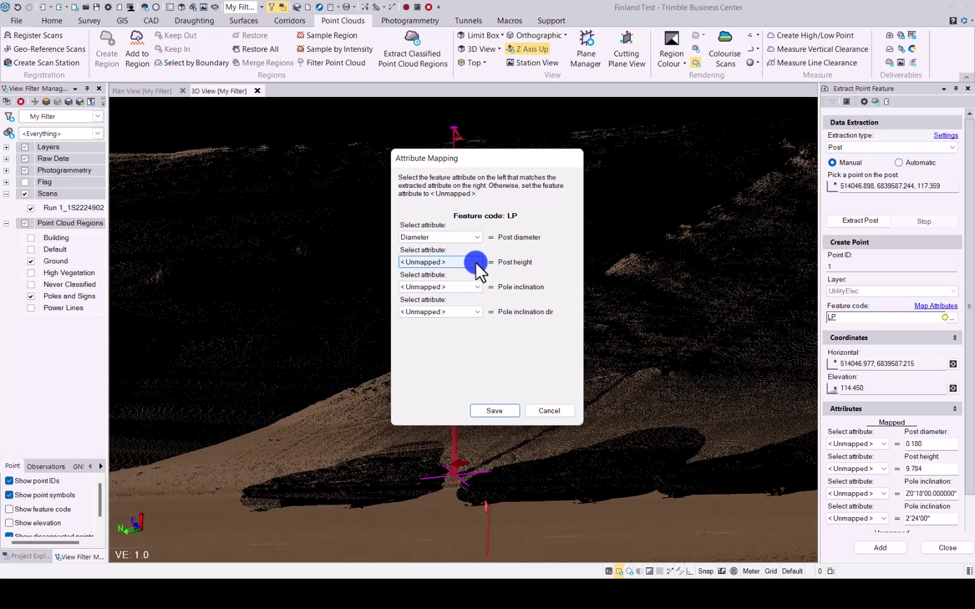
pyautogui.click(475, 262)
pyautogui.click(414, 273)
pyautogui.click(474, 284)
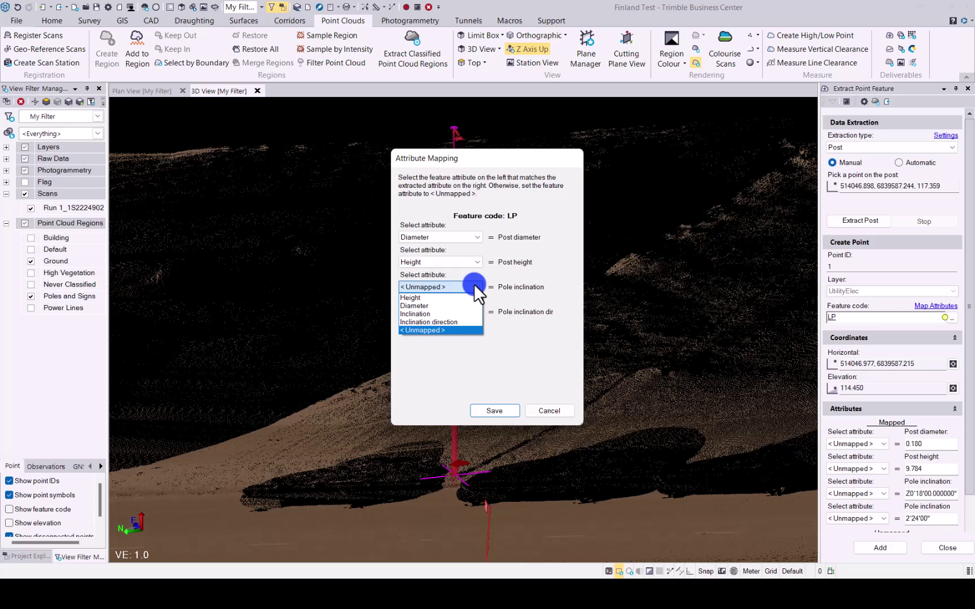
pyautogui.click(427, 314)
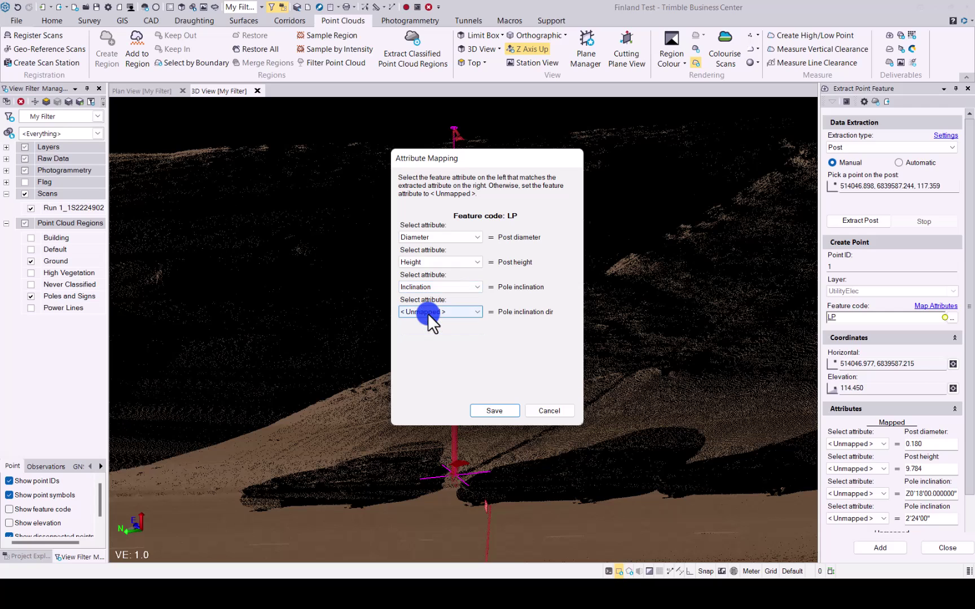
pyautogui.click(475, 309)
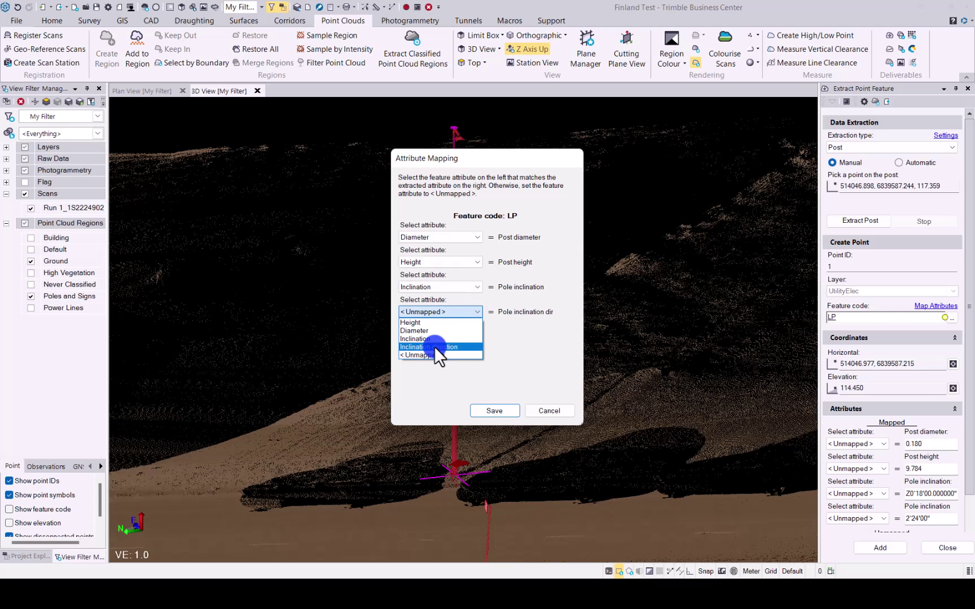
pyautogui.click(435, 346)
pyautogui.click(492, 410)
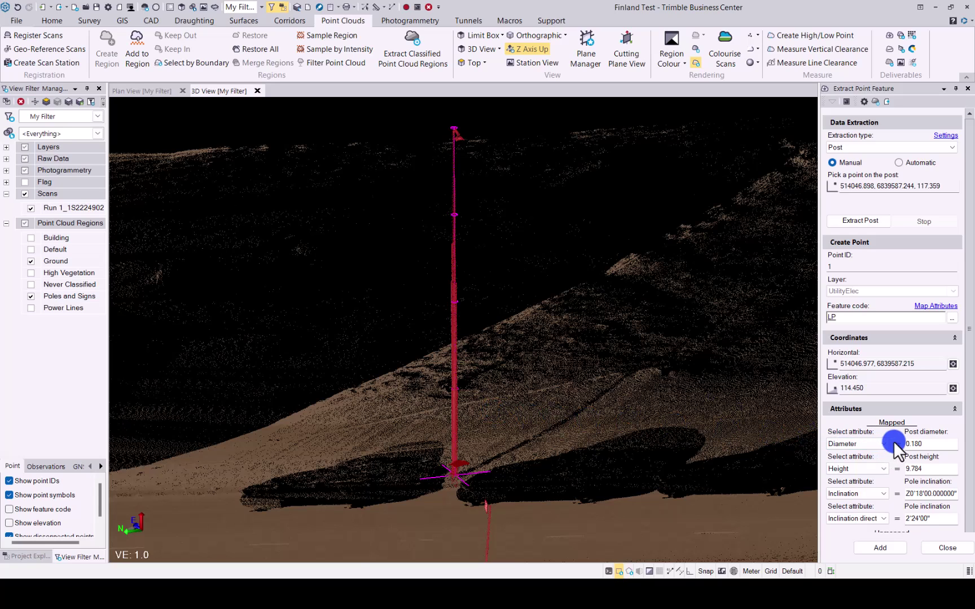
pyautogui.scroll(-1, 964, 384)
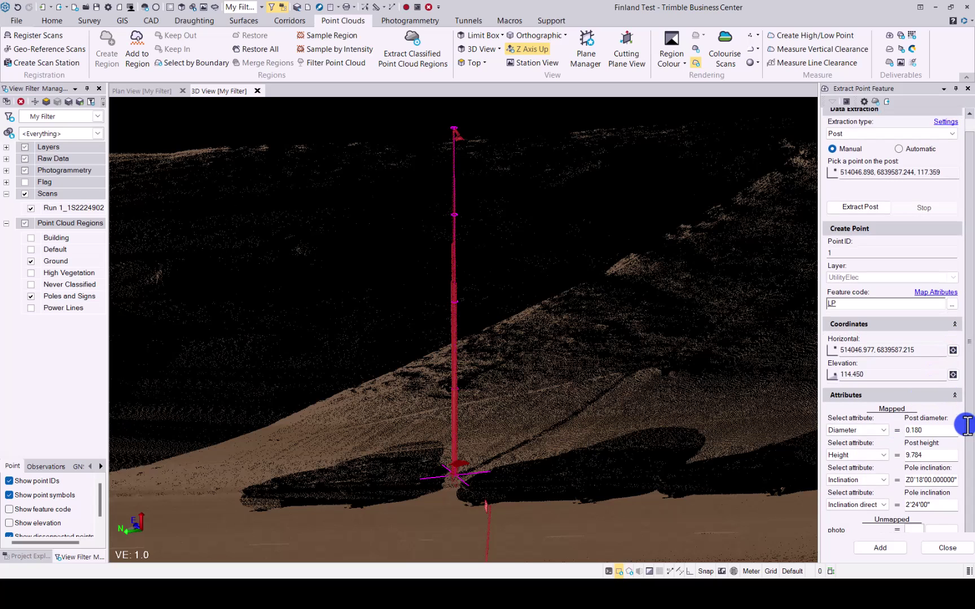
# Add the light pole as point 1 and close the point extraction panel.
pyautogui.click(878, 548)
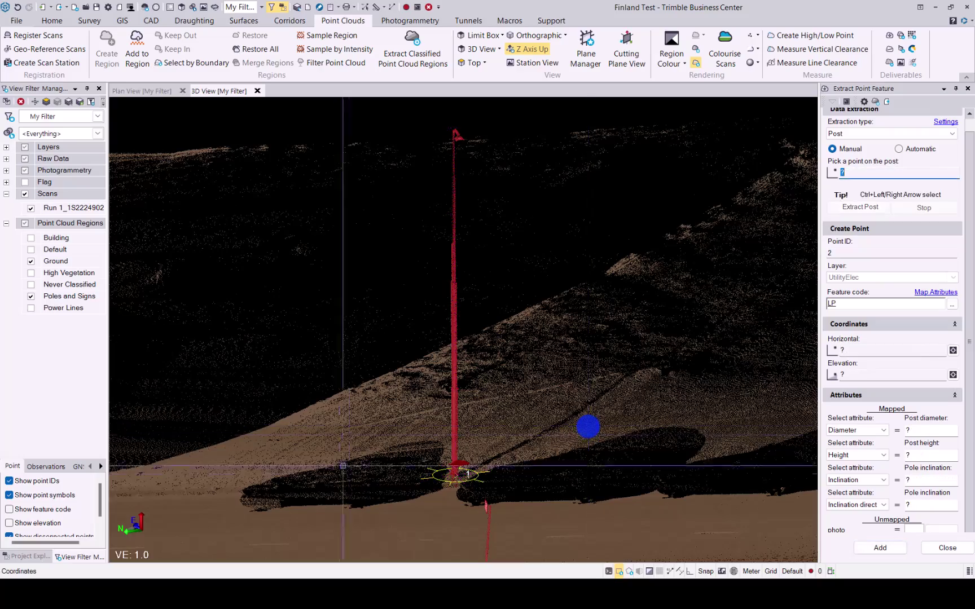
pyautogui.moveTo(458, 477); pyautogui.dragTo(458, 478, button='middle')
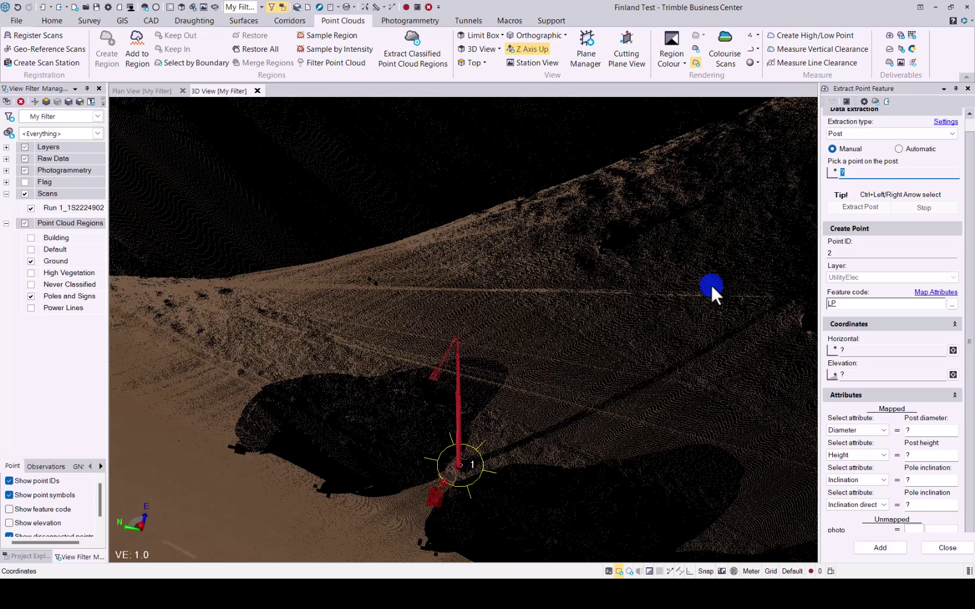
pyautogui.click(968, 89)
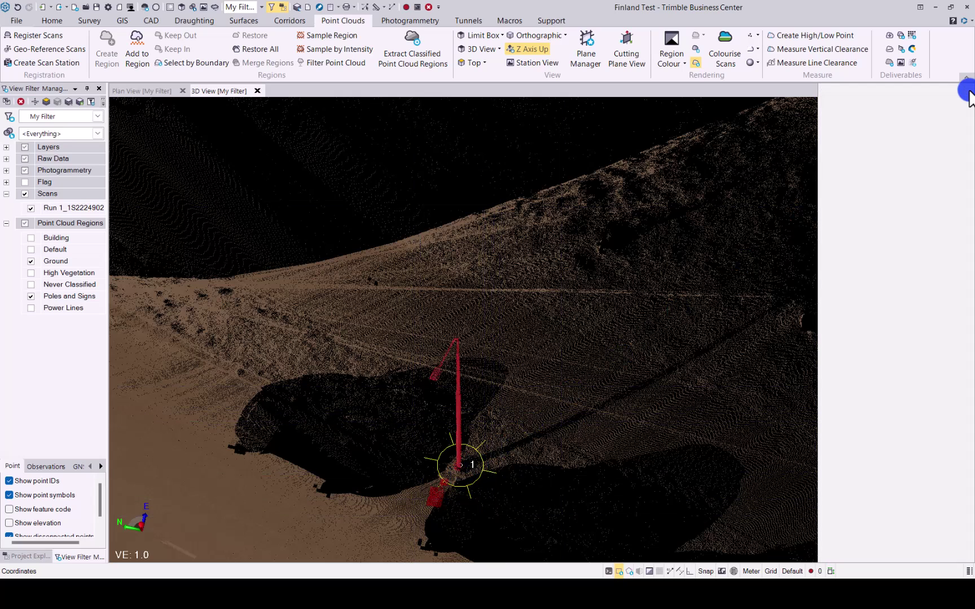
# Open point 1's properties and review its Diameter, Inclination, Inclination direction and photo attributes.
pyautogui.moveTo(538, 463)
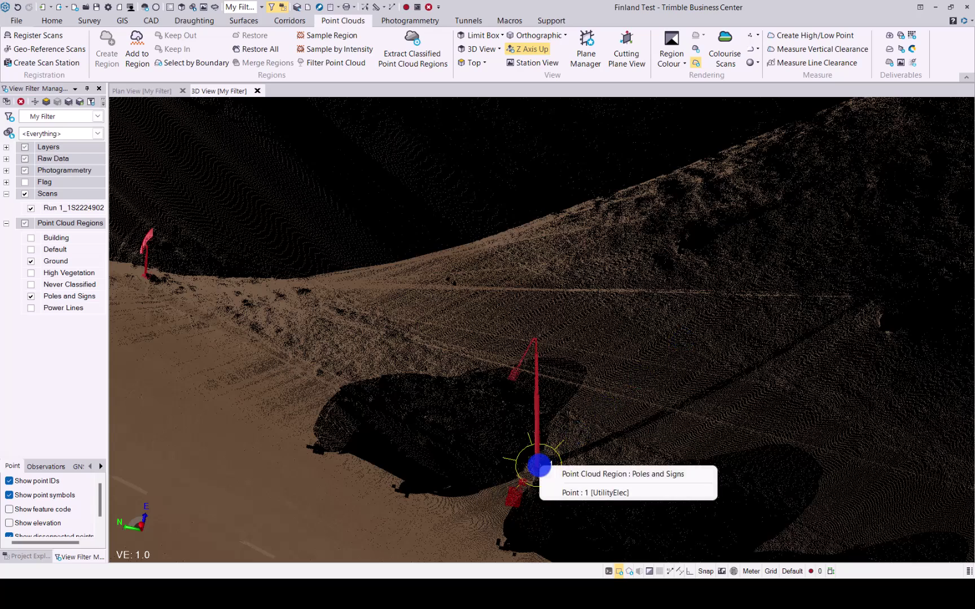
pyautogui.click(580, 493)
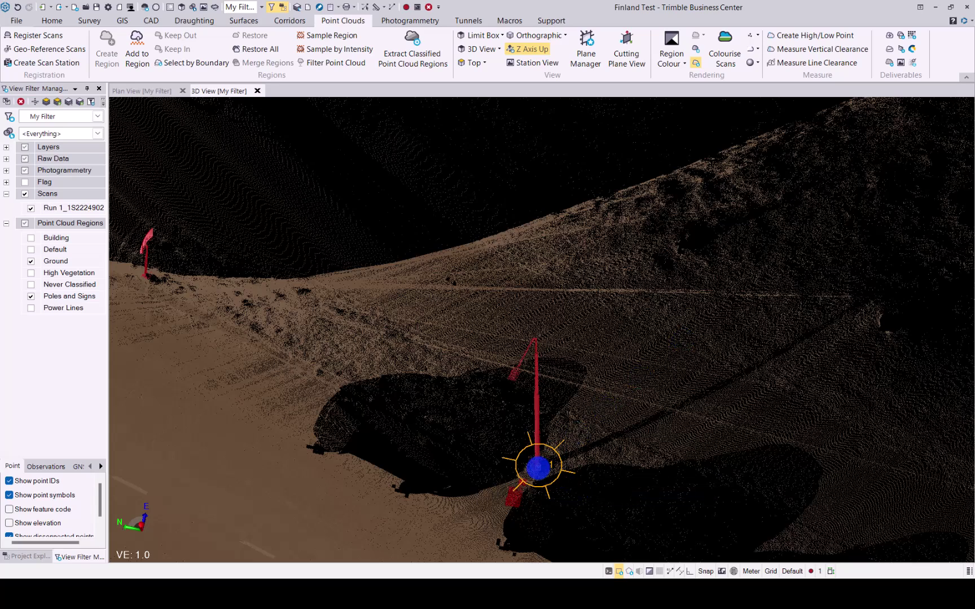
pyautogui.rightClick(538, 467)
pyautogui.click(570, 460)
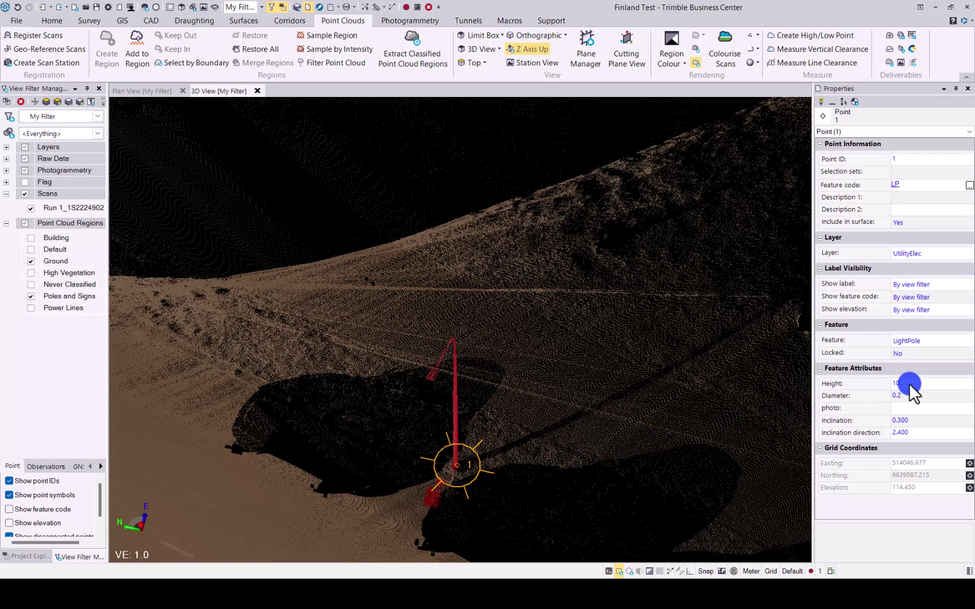
pyautogui.press('Tab')
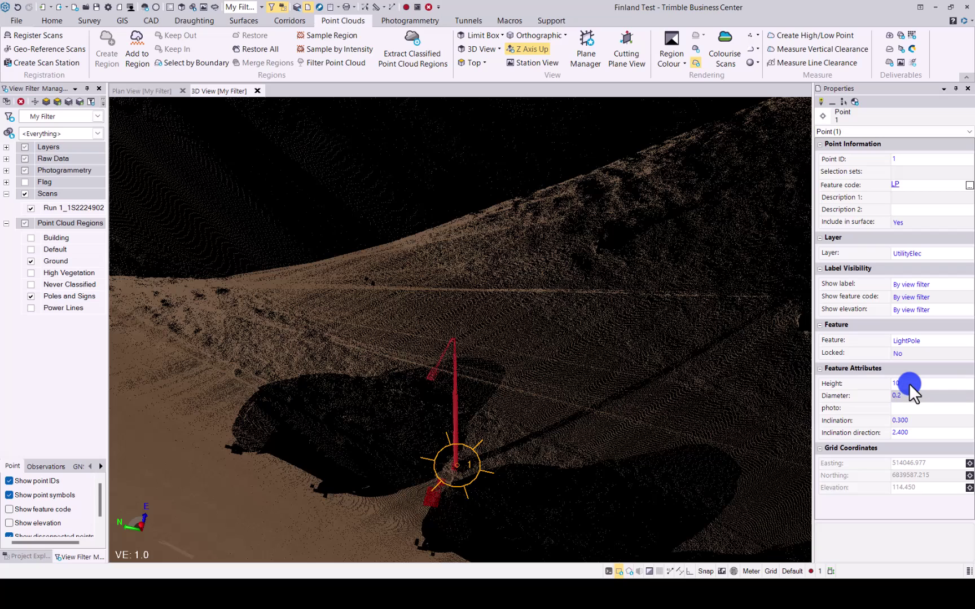
pyautogui.press('Tab')
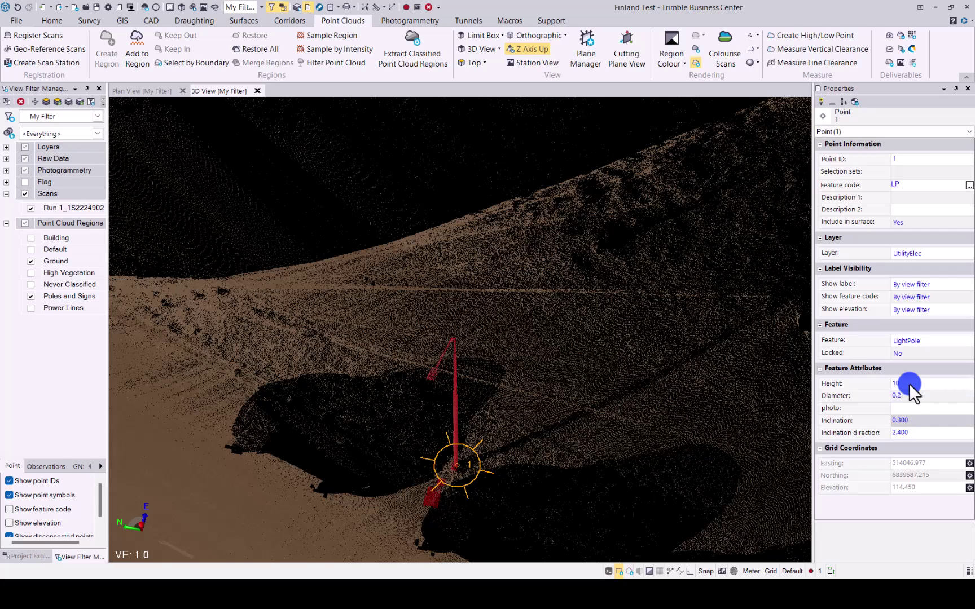
pyautogui.press('Tab')
pyautogui.press('Tab')
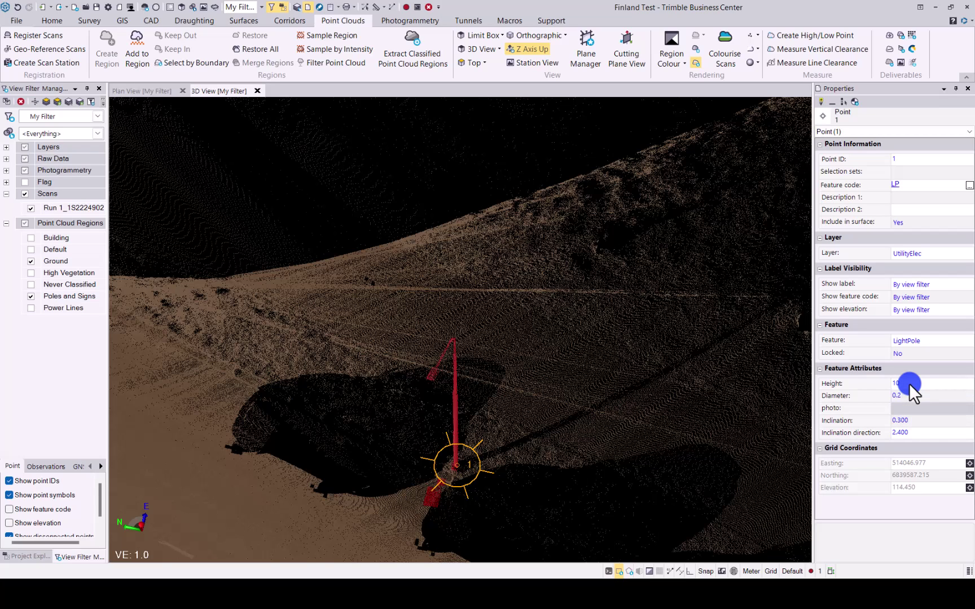
pyautogui.click(905, 408)
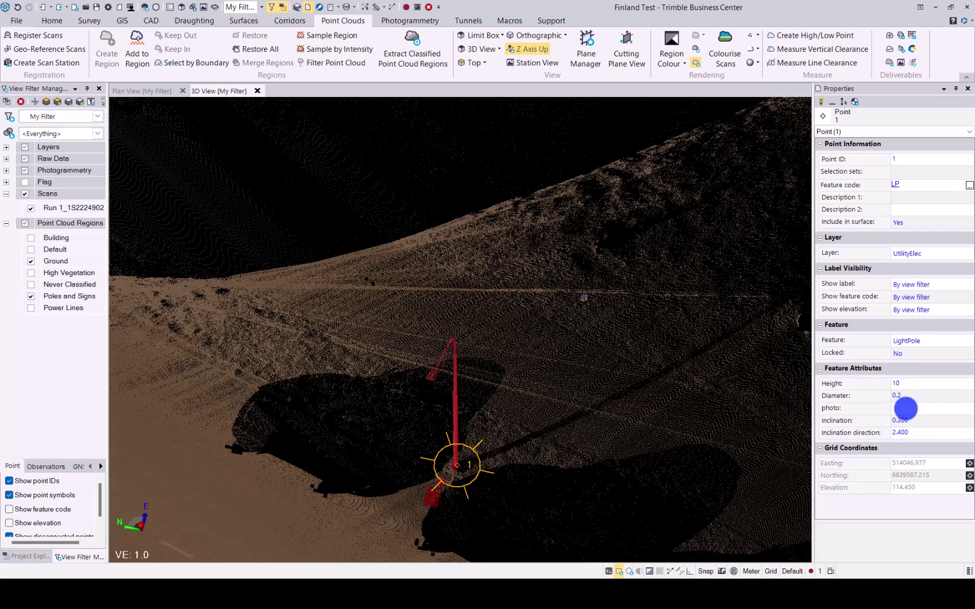
# Close the point properties and filter the cloud to Ground and High Vegetation, hiding Building and Poles and Signs.
pyautogui.click(968, 89)
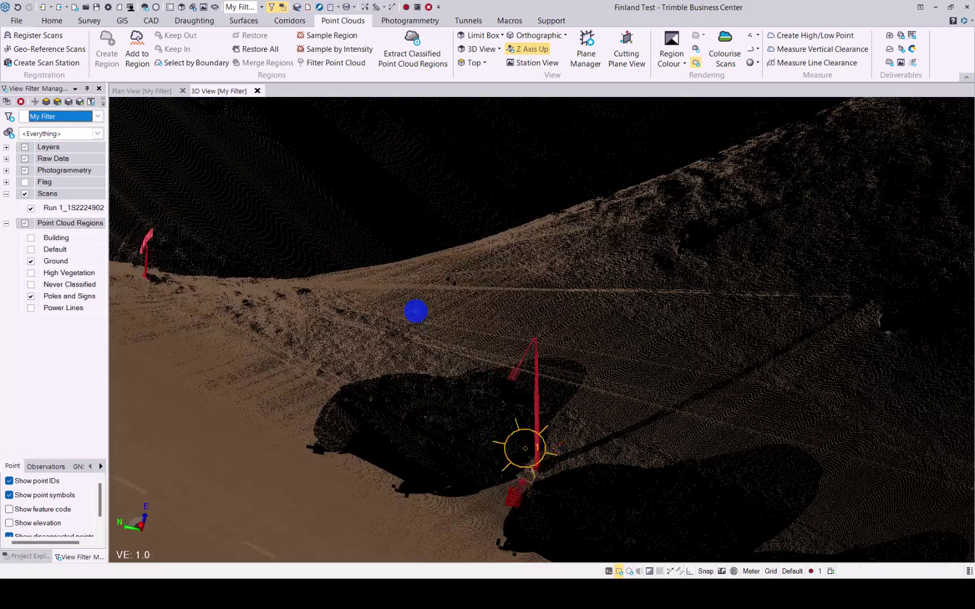
pyautogui.moveTo(416, 311); pyautogui.dragTo(502, 388, button='middle')
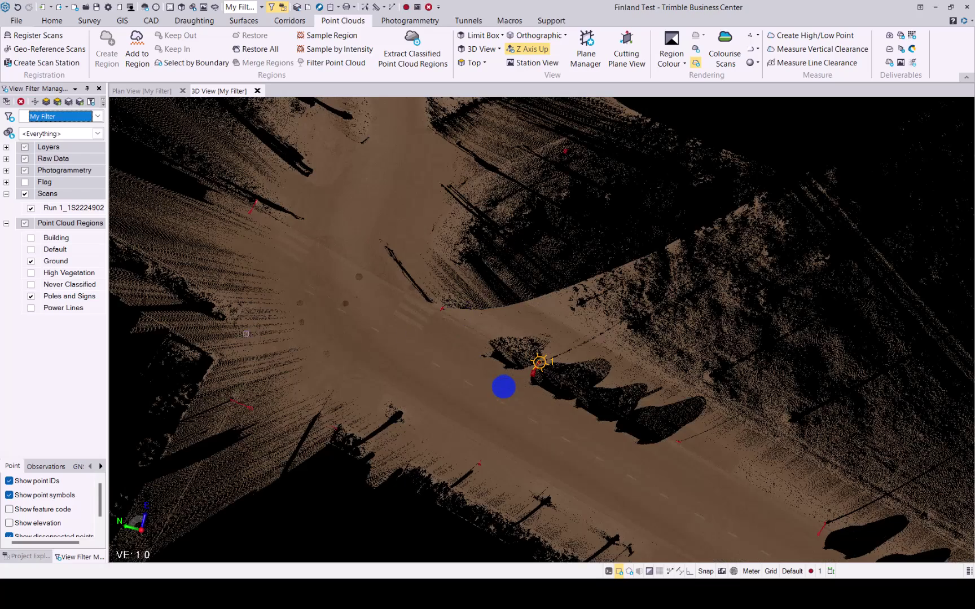
pyautogui.click(30, 238)
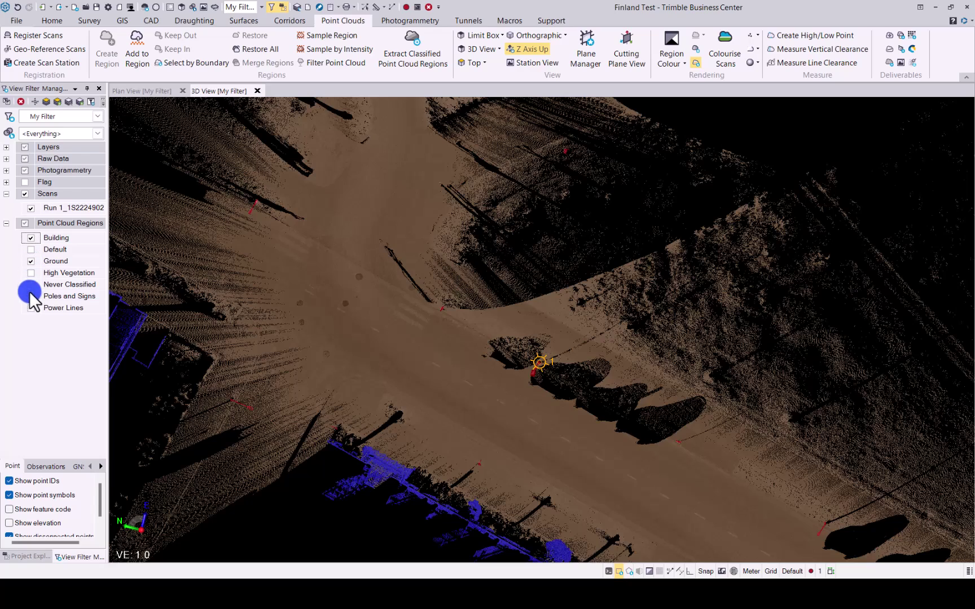
pyautogui.click(31, 296)
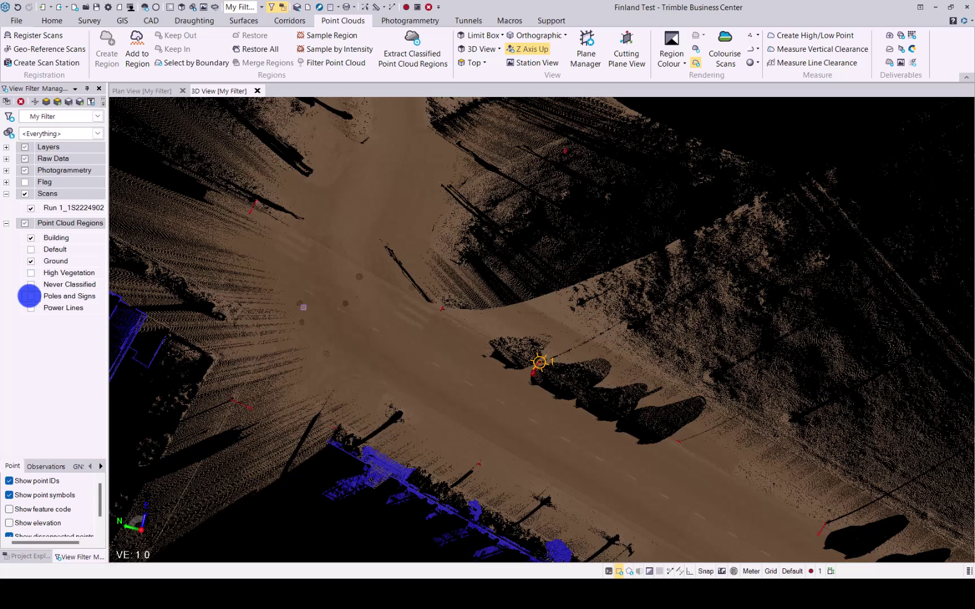
pyautogui.click(31, 238)
pyautogui.click(29, 294)
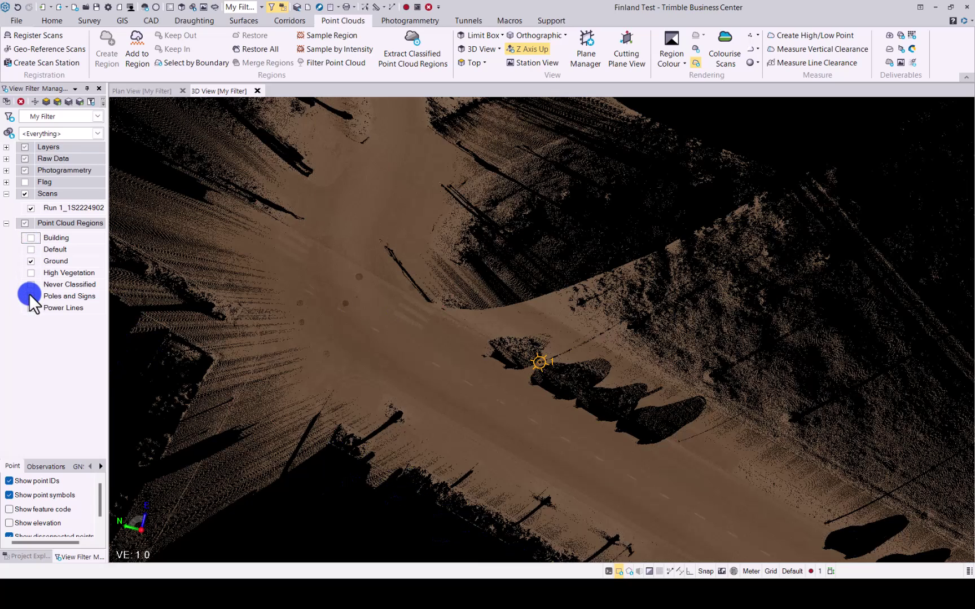
pyautogui.click(30, 272)
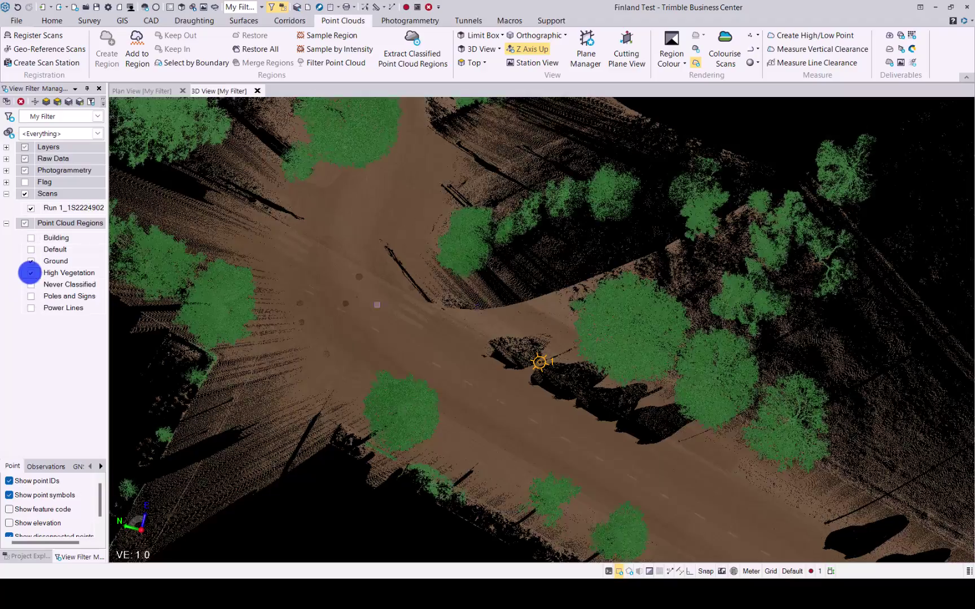
pyautogui.moveTo(115, 275)
pyautogui.mouseDown(button='middle')
pyautogui.moveTo(574, 290)
pyautogui.moveTo(533, 296)
pyautogui.moveTo(515, 370)
pyautogui.mouseUp(button='middle')
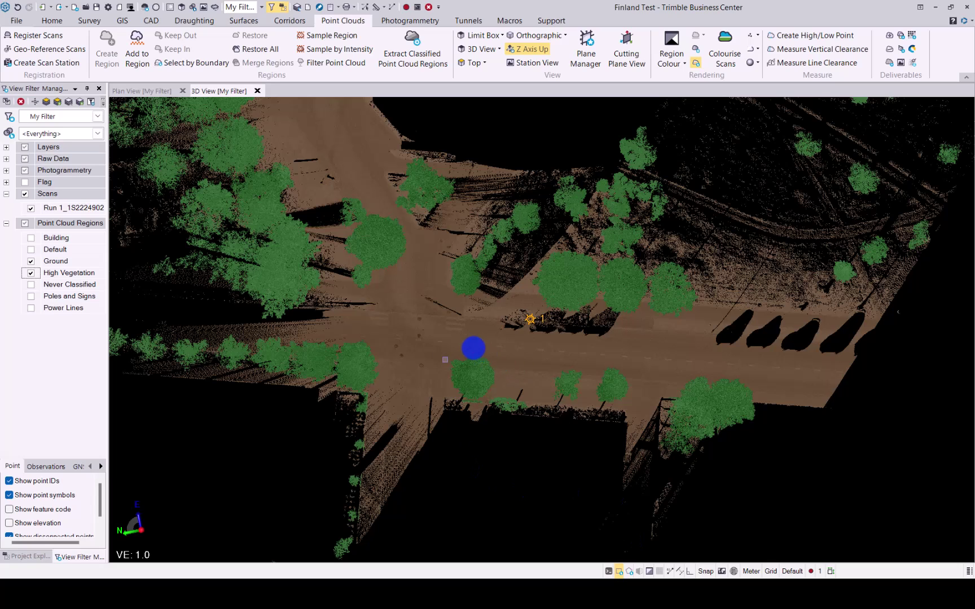
pyautogui.moveTo(419, 322); pyautogui.dragTo(634, 472)
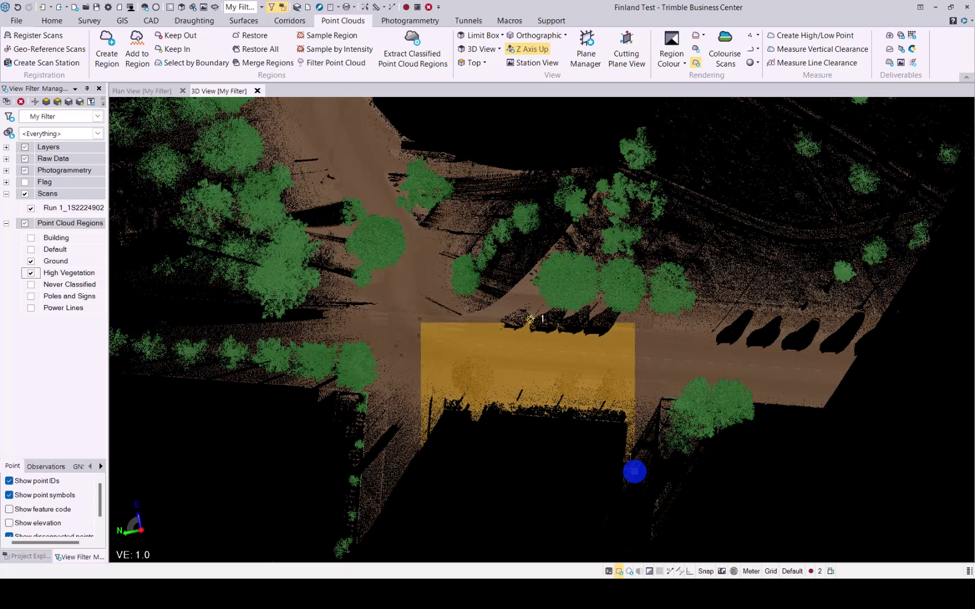
# Keep only the roadside region's points, view it from the side, and open Extract Point Feature.
pyautogui.click(178, 50)
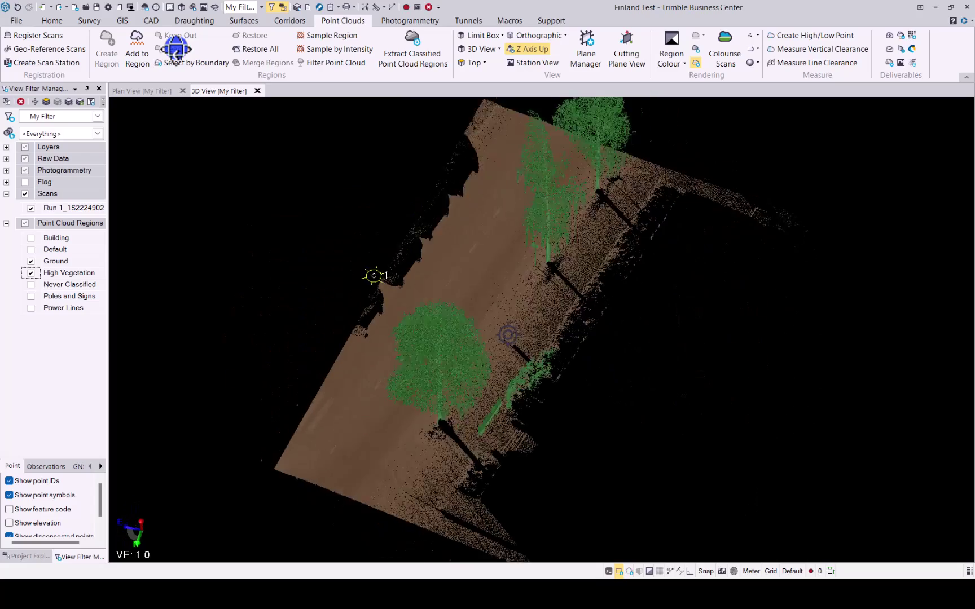
pyautogui.moveTo(176, 50); pyautogui.dragTo(476, 304, button='middle')
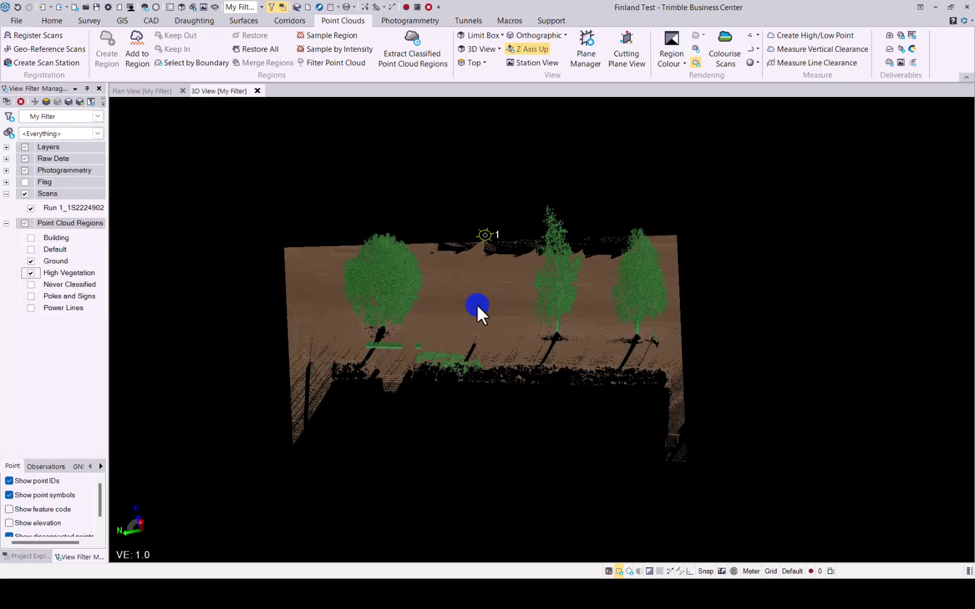
pyautogui.click(887, 34)
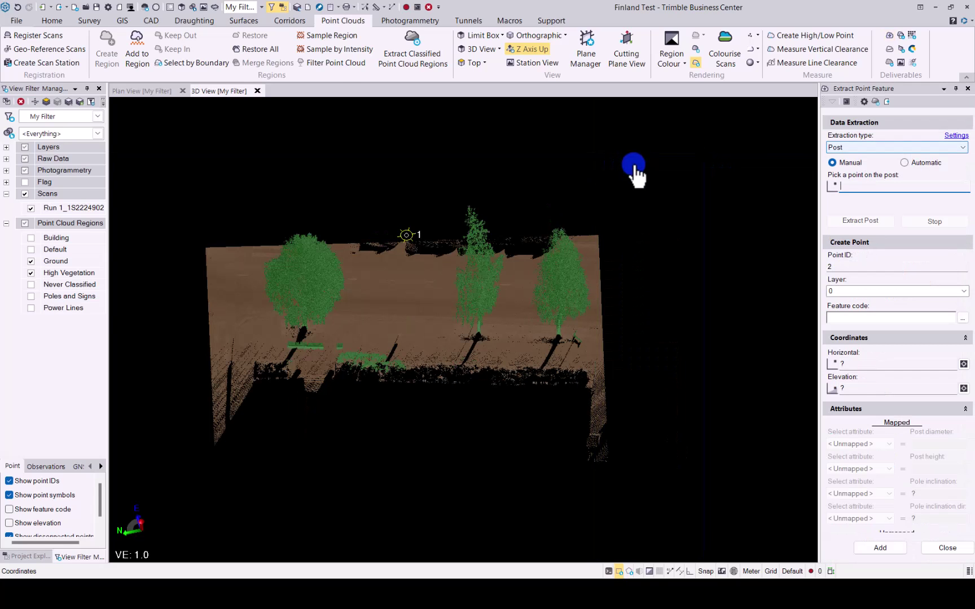
# Choose Tree extraction, measuring trunk diameter at a fixed 1.000 elevation above ground.
pyautogui.click(962, 147)
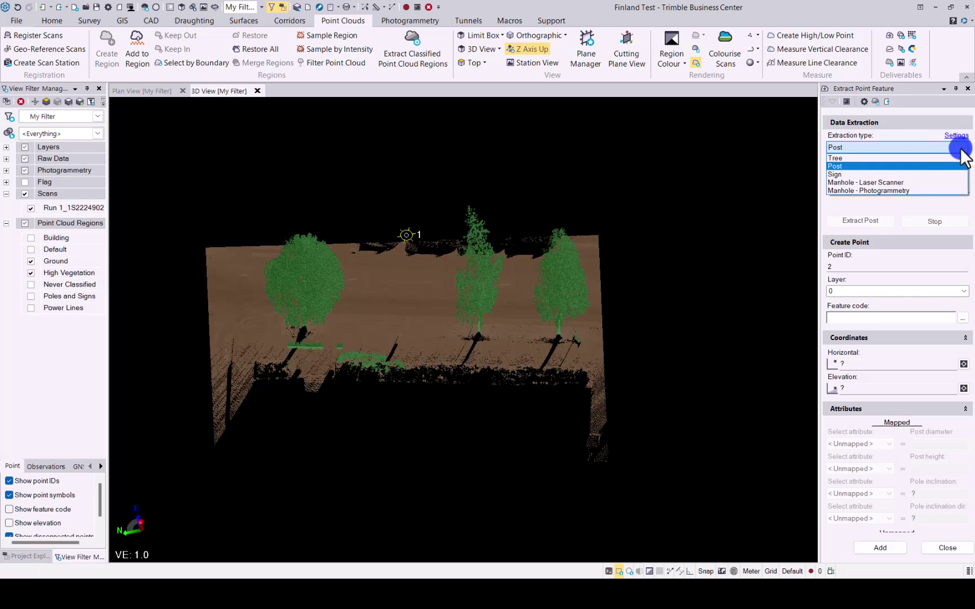
pyautogui.click(851, 158)
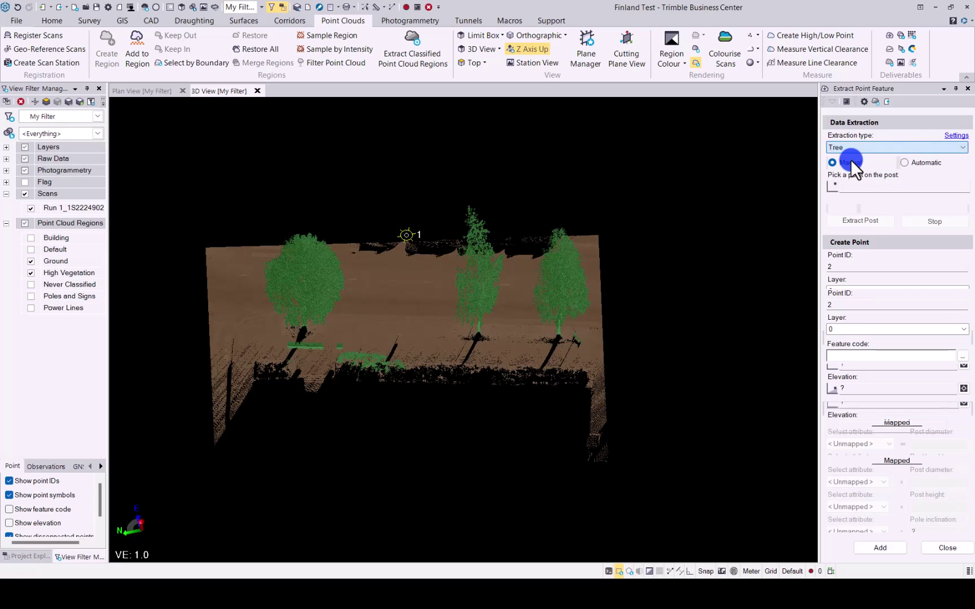
pyautogui.click(955, 135)
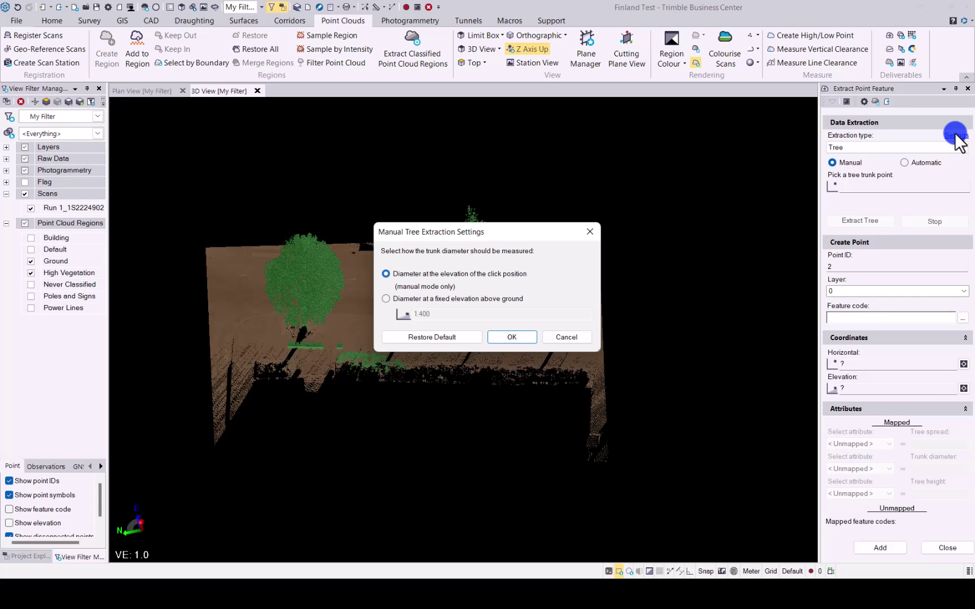
pyautogui.click(405, 297)
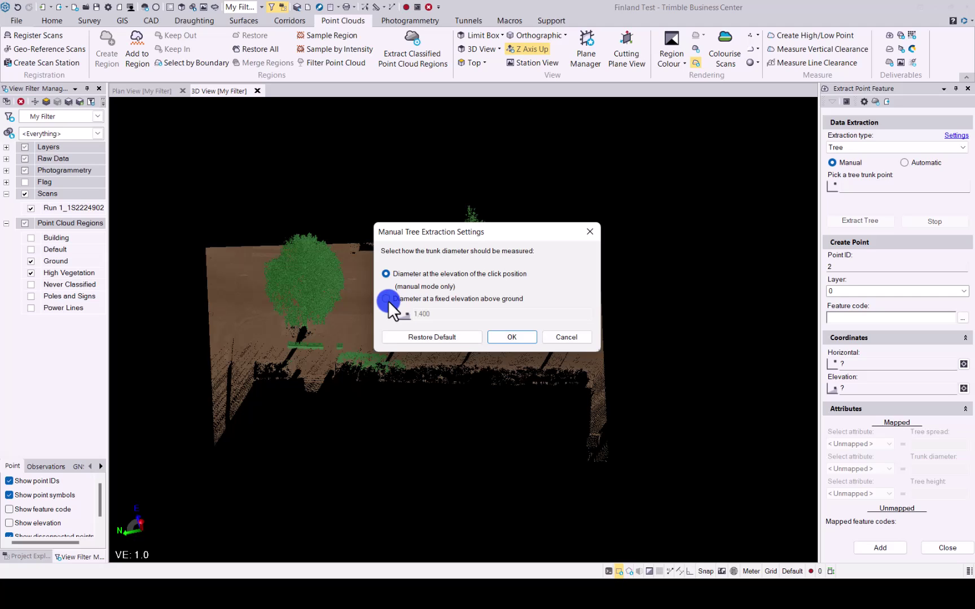
pyautogui.click(388, 301)
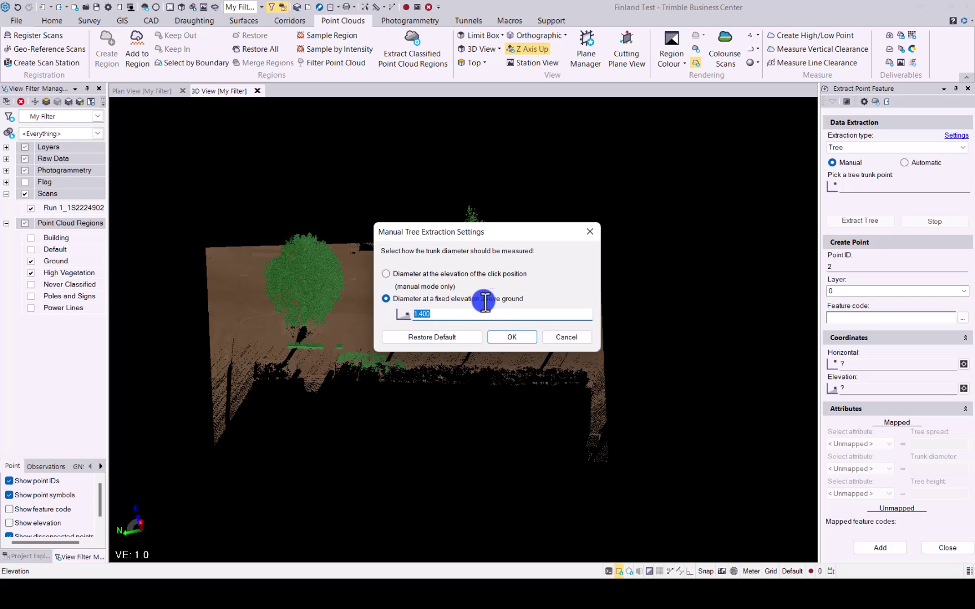
pyautogui.write('1.000')
pyautogui.press('Tab')
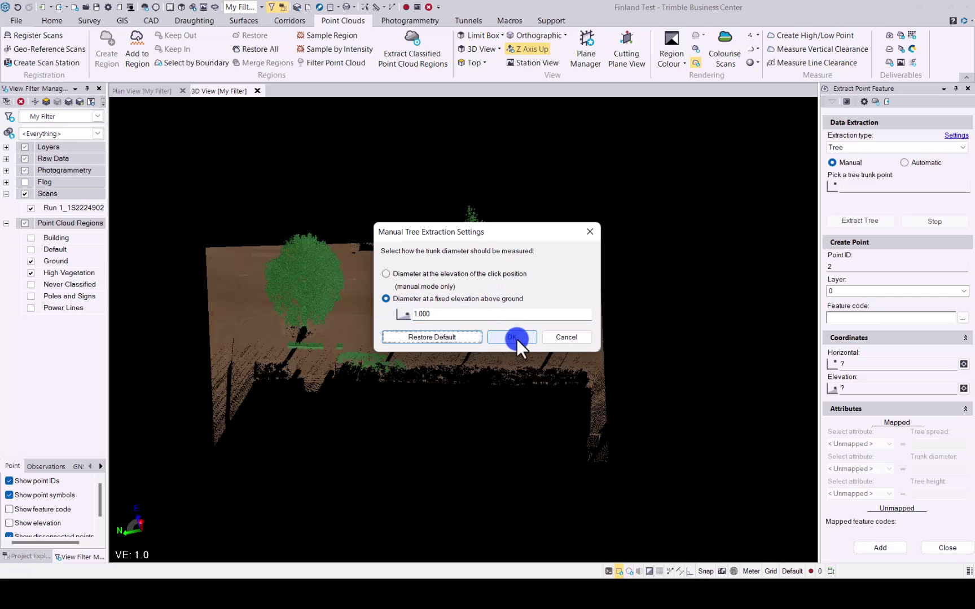
pyautogui.click(514, 337)
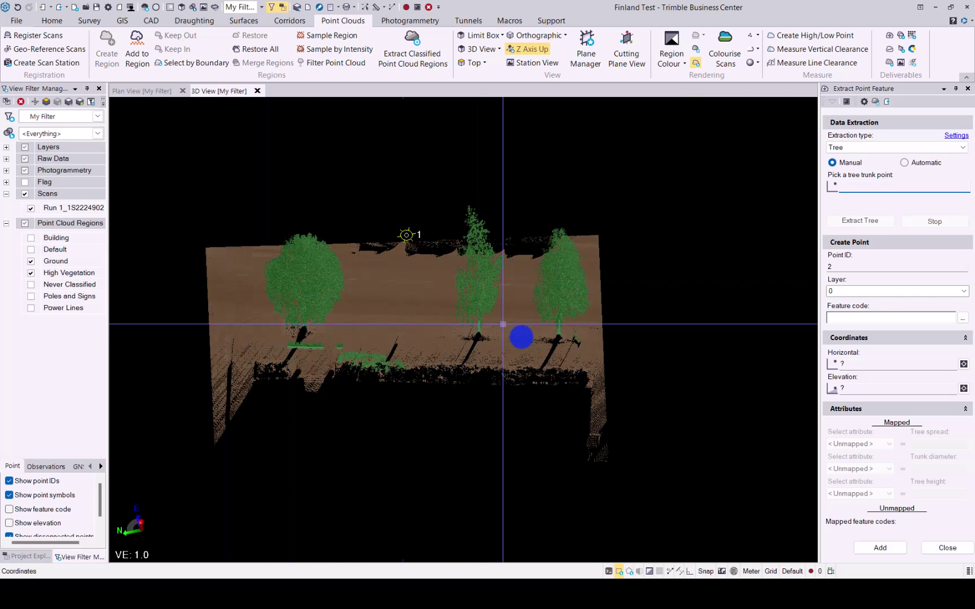
# Run Automatic tree extraction, detecting four trees along the roadside stretch.
pyautogui.click(905, 162)
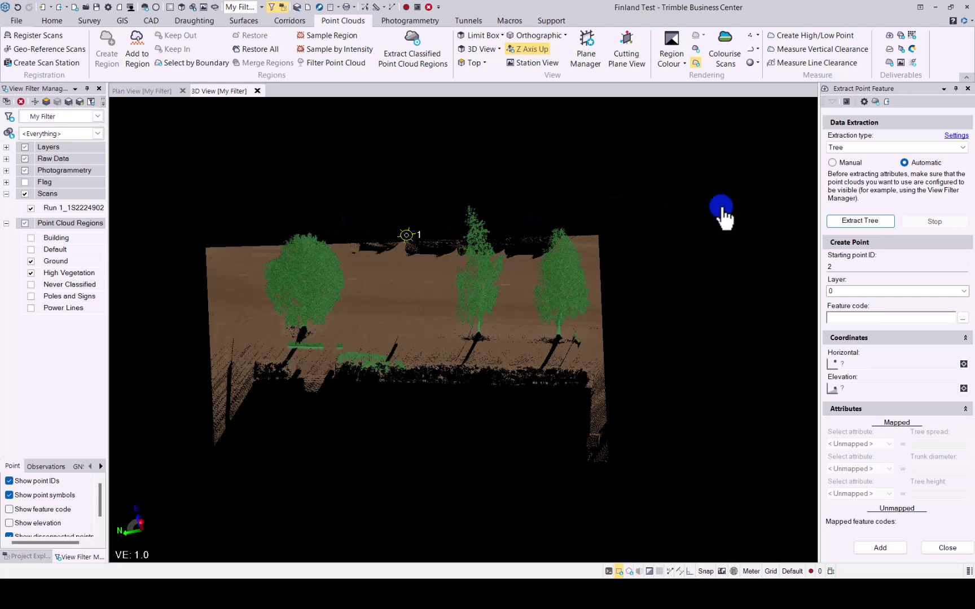
pyautogui.click(864, 221)
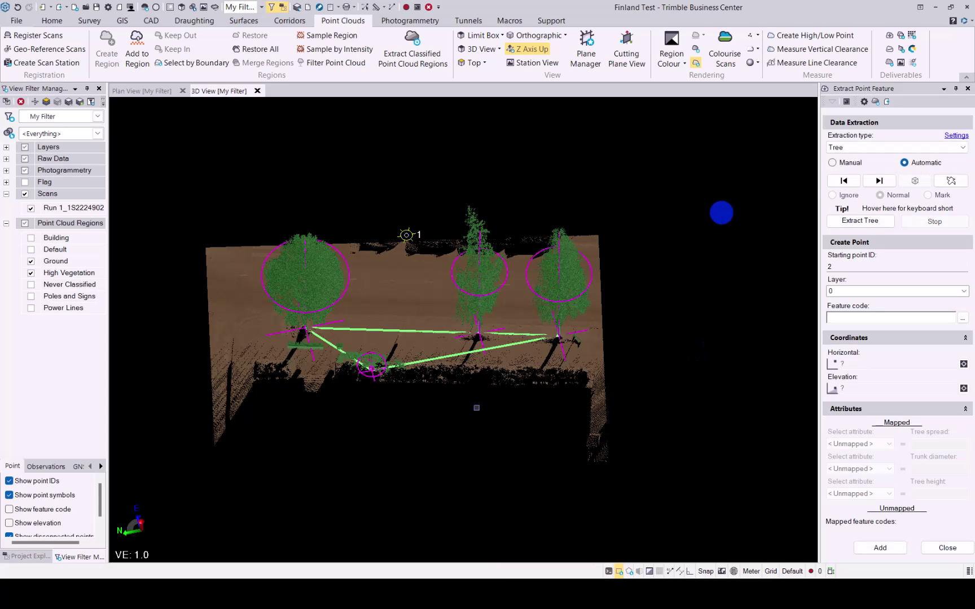
pyautogui.moveTo(430, 326); pyautogui.dragTo(430, 398, button='middle')
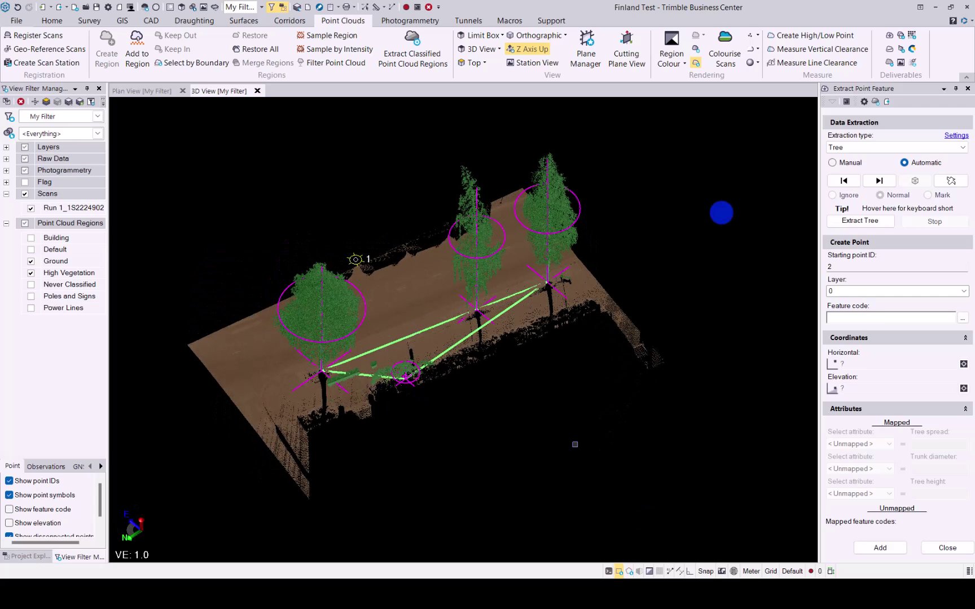
# Load the first detected tree (spread 9.200, trunk 0.433, height 16.749) and view its canopy.
pyautogui.click(878, 180)
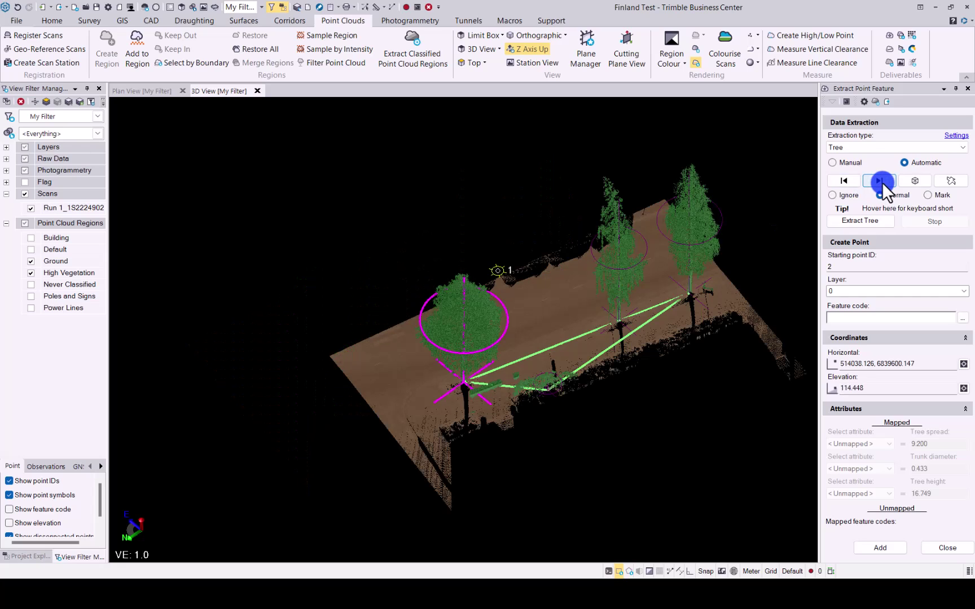
pyautogui.scroll(5, 494, 411)
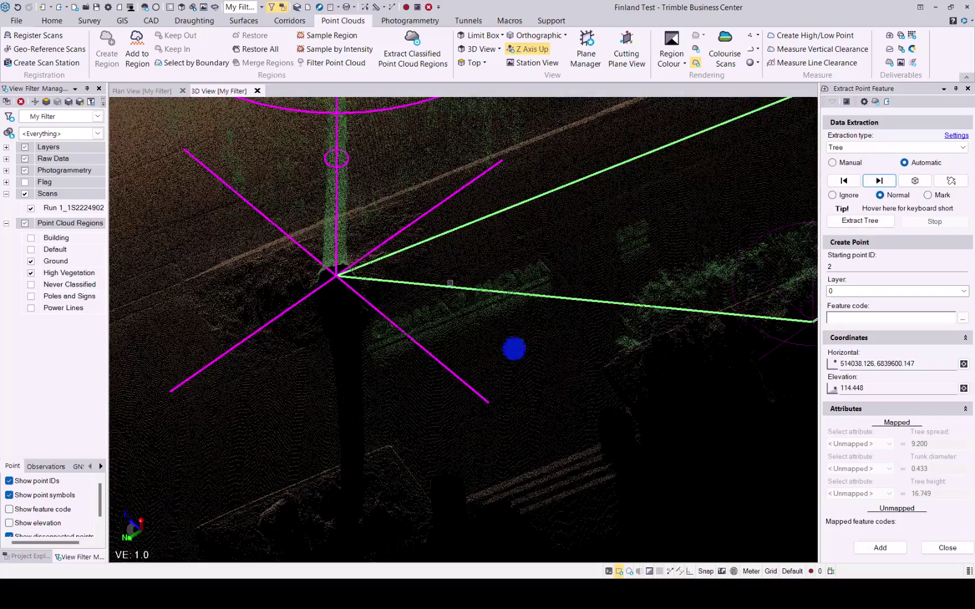
pyautogui.moveTo(541, 264); pyautogui.dragTo(548, 413)
# Isolate the tree in a limit box for inspection, then clear the clip.
pyautogui.click(913, 182)
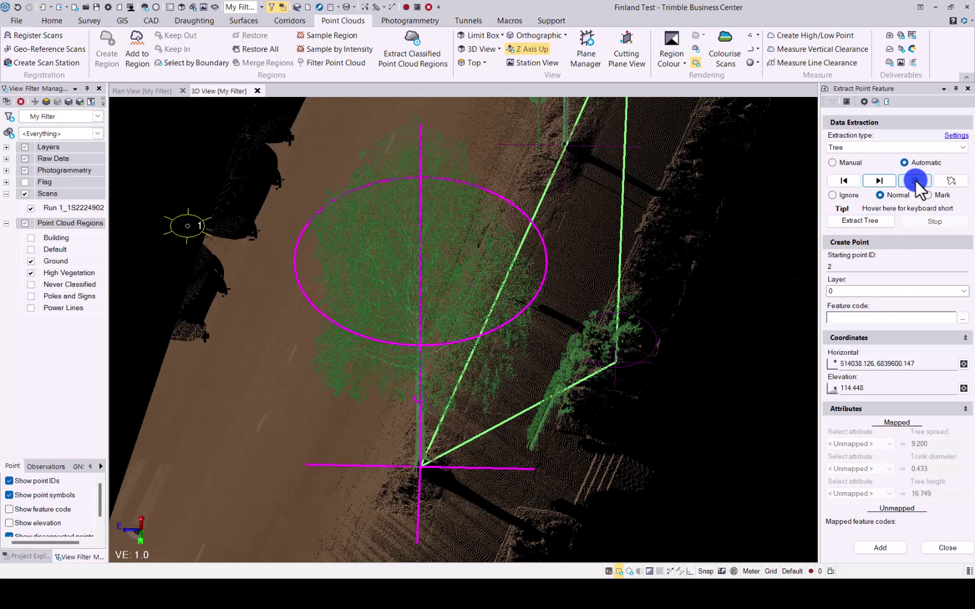
pyautogui.click(915, 181)
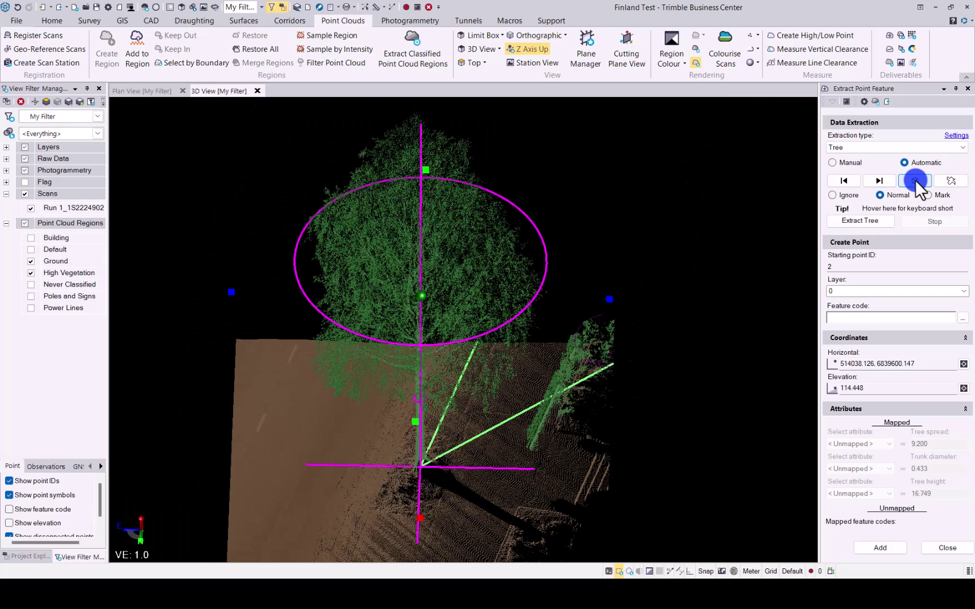
pyautogui.scroll(-3, 675, 383)
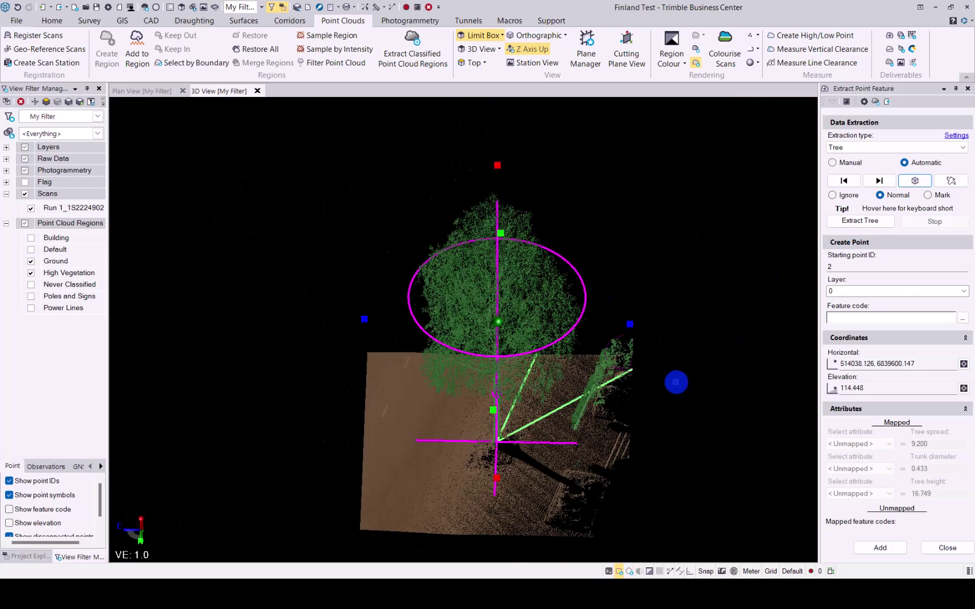
pyautogui.moveTo(674, 382); pyautogui.dragTo(648, 327, button='middle')
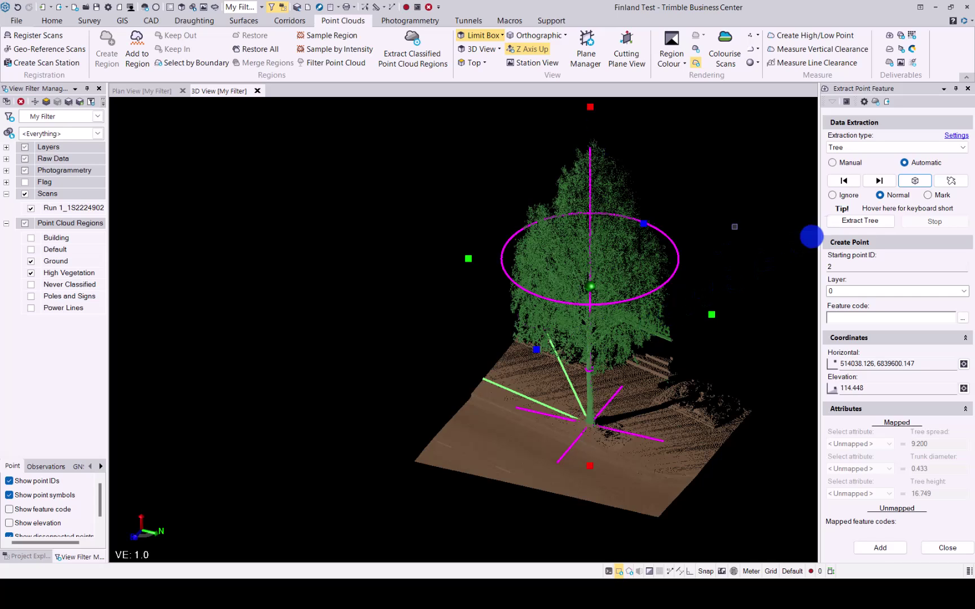
pyautogui.click(913, 180)
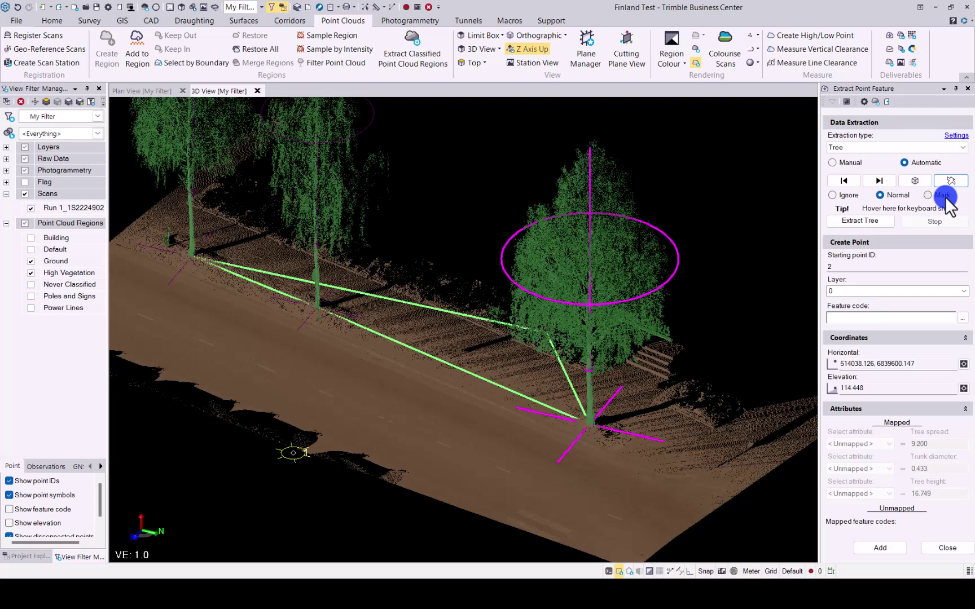
# Cycle through the detected trees and mark the shrub (spread 2.977, height 1.804) as Ignore.
pyautogui.press('n')
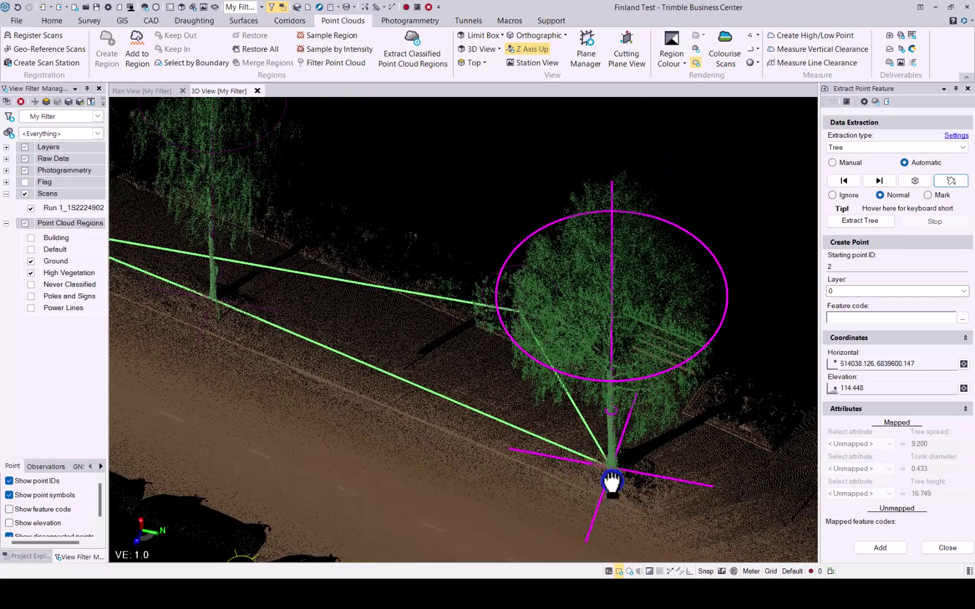
pyautogui.click(886, 181)
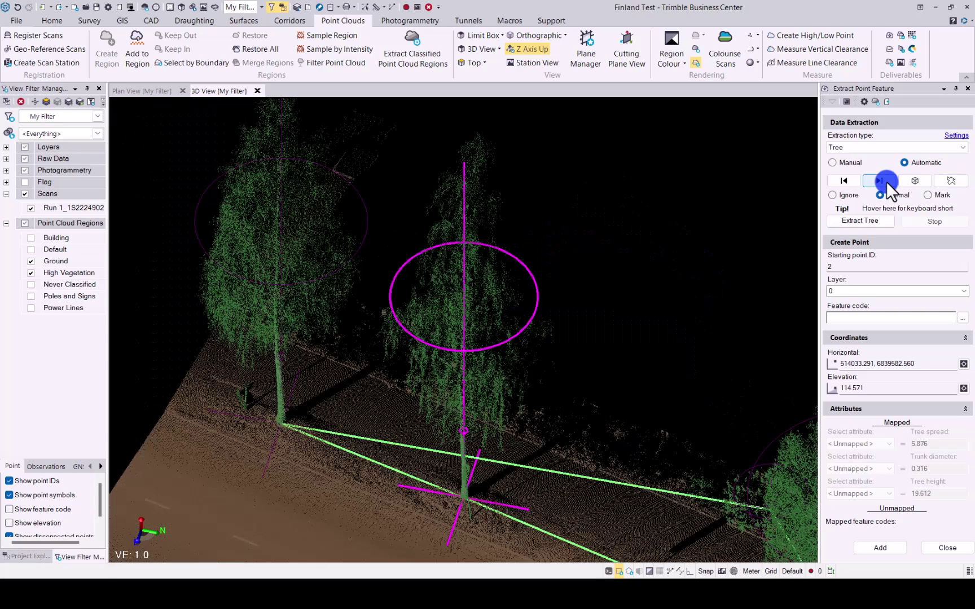
pyautogui.click(885, 181)
pyautogui.click(885, 181)
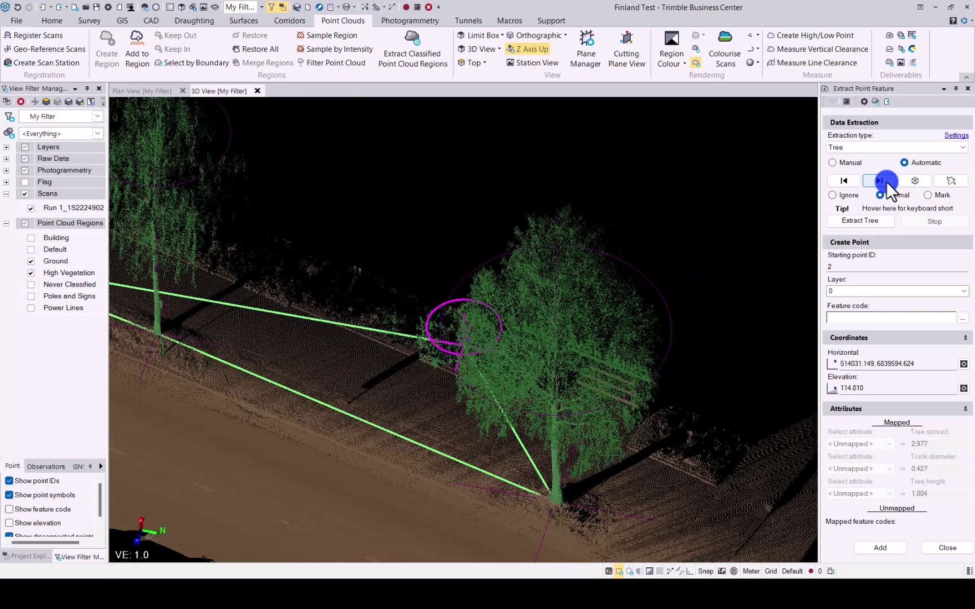
pyautogui.moveTo(807, 221)
pyautogui.mouseDown()
pyautogui.moveTo(825, 224)
pyautogui.moveTo(621, 366)
pyautogui.moveTo(571, 370)
pyautogui.moveTo(219, 256)
pyautogui.mouseUp()
pyautogui.click(832, 195)
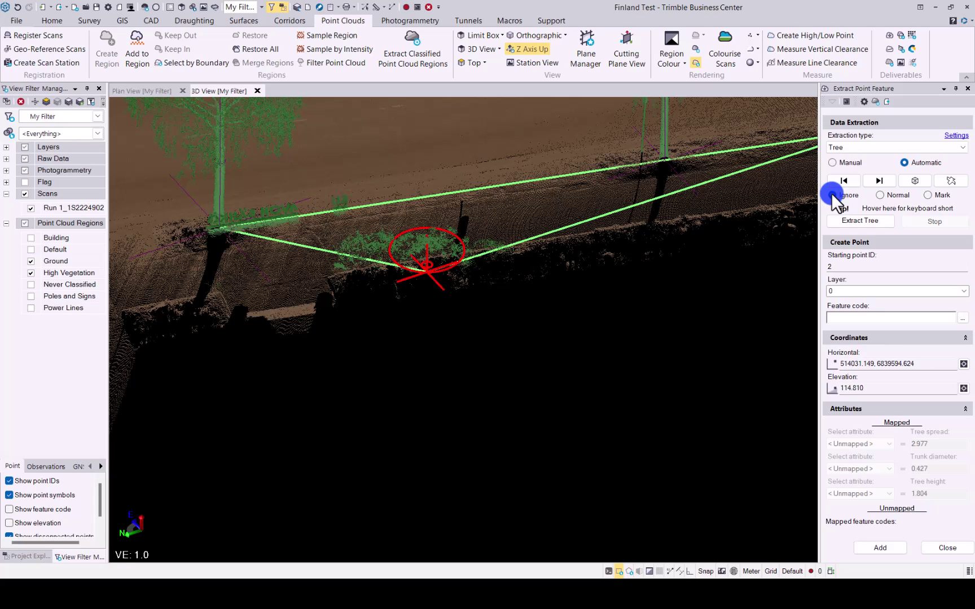
# Review the candidate's horizontal coordinates and 114.810 elevation, then bring up the Layer list.
pyautogui.click(934, 367)
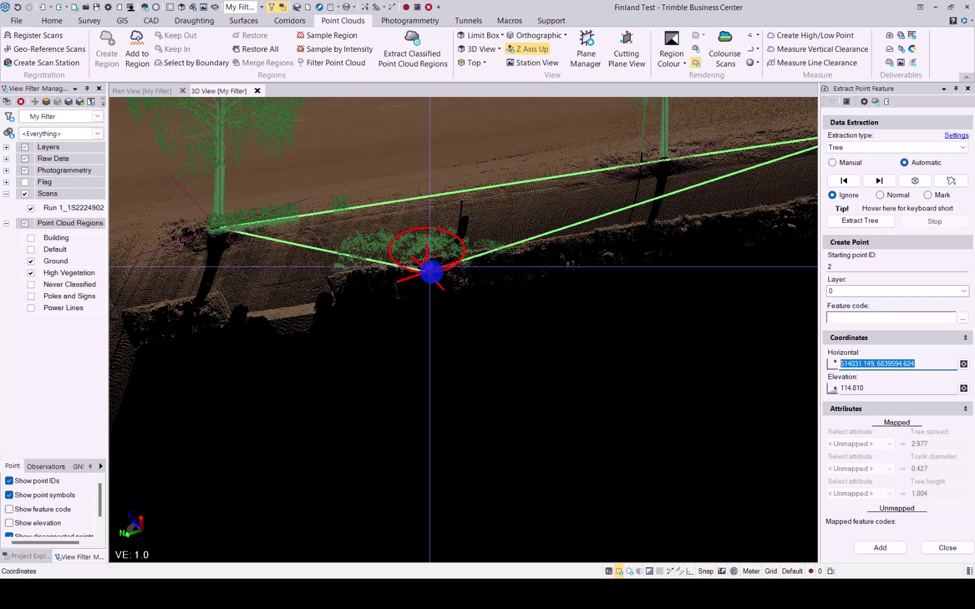
pyautogui.click(881, 387)
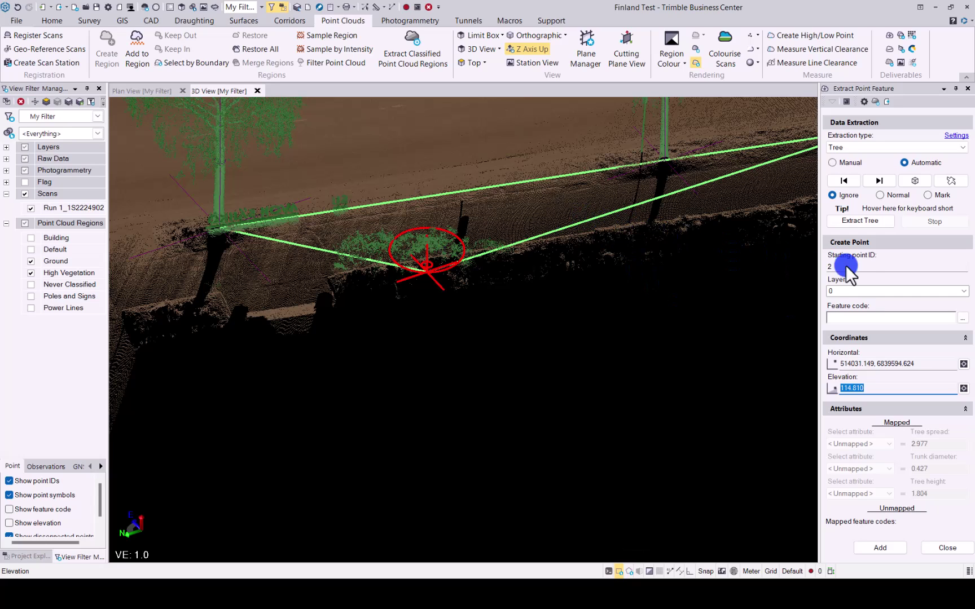
pyautogui.click(963, 291)
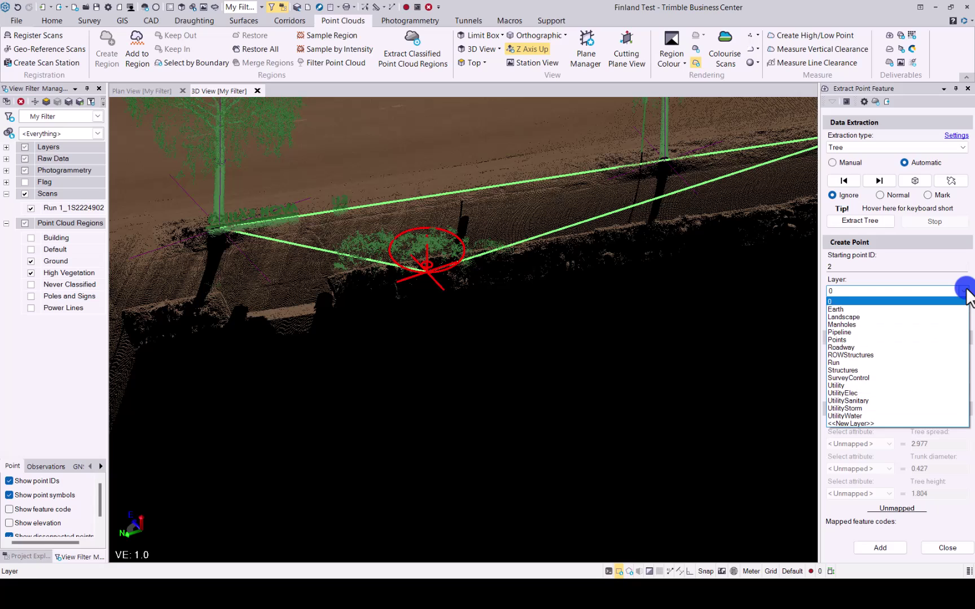
# Assign the Landscape layer and the BT (BroadleafTree) feature code to the tree points.
pyautogui.click(888, 316)
pyautogui.click(961, 319)
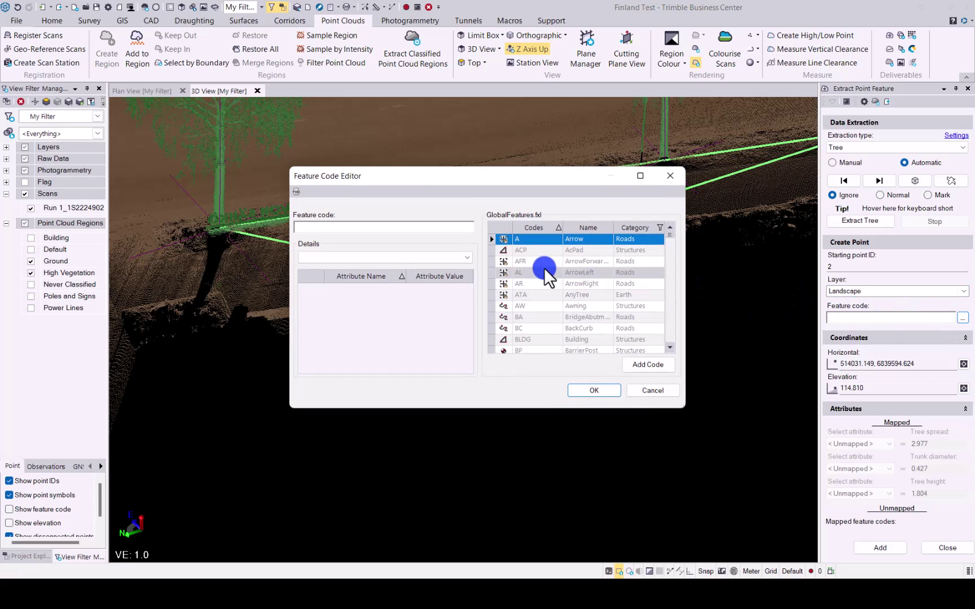
pyautogui.scroll(-1, 544, 267)
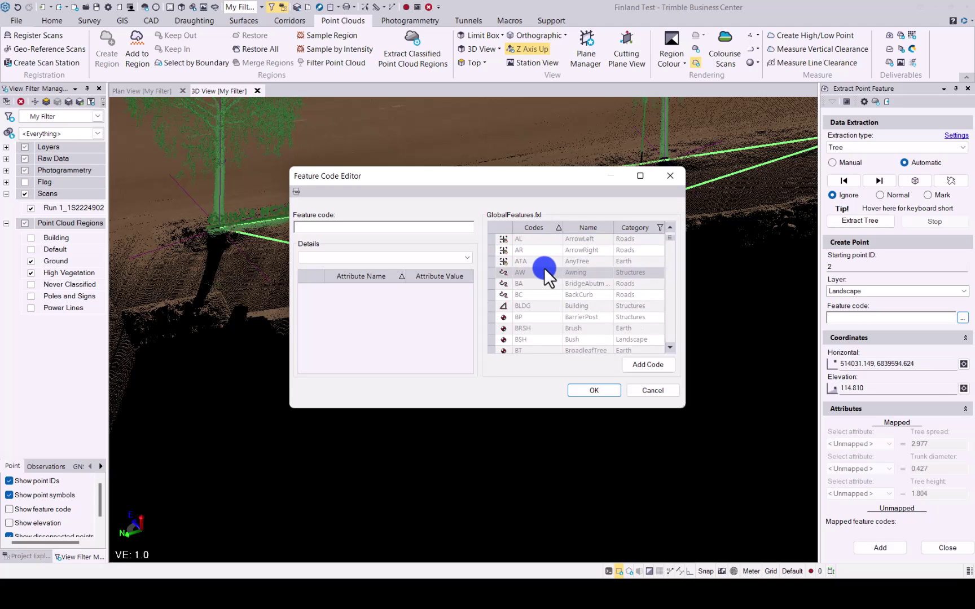
pyautogui.scroll(-1, 544, 267)
pyautogui.click(536, 316)
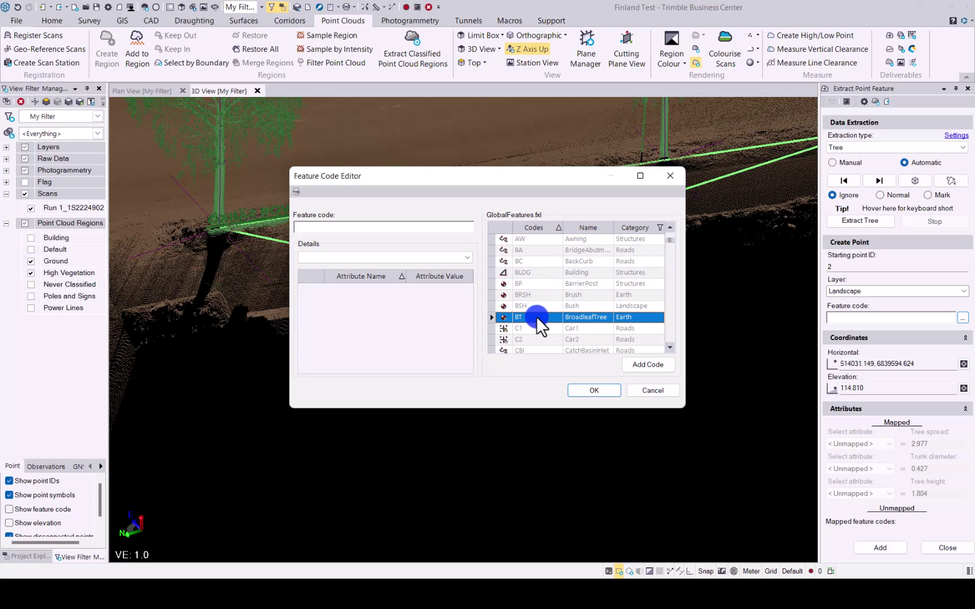
pyautogui.click(647, 362)
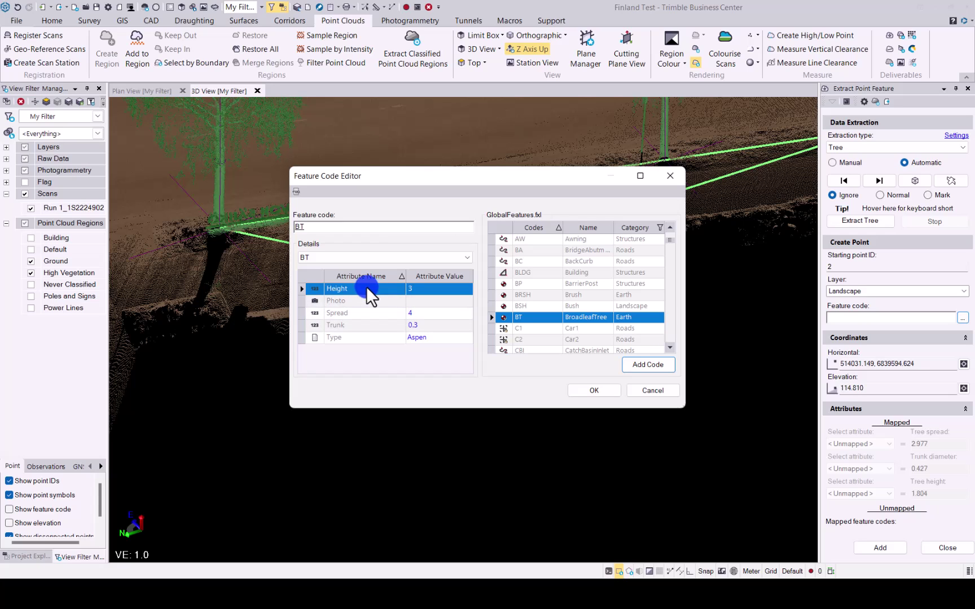
pyautogui.click(593, 391)
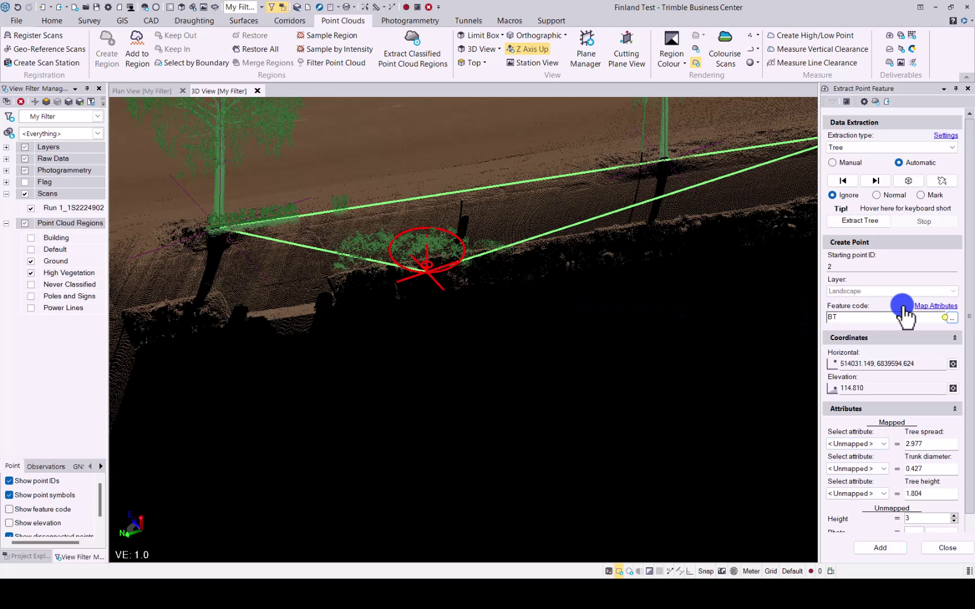
# Map BT's Spread, Trunk and Height attributes to the measured spread, trunk diameter and height.
pyautogui.click(927, 307)
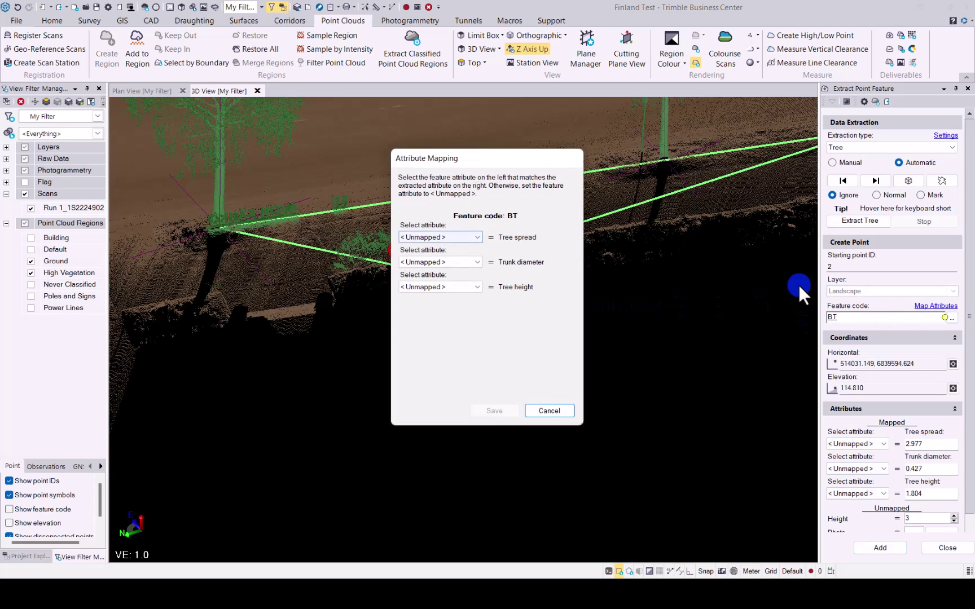
pyautogui.click(480, 237)
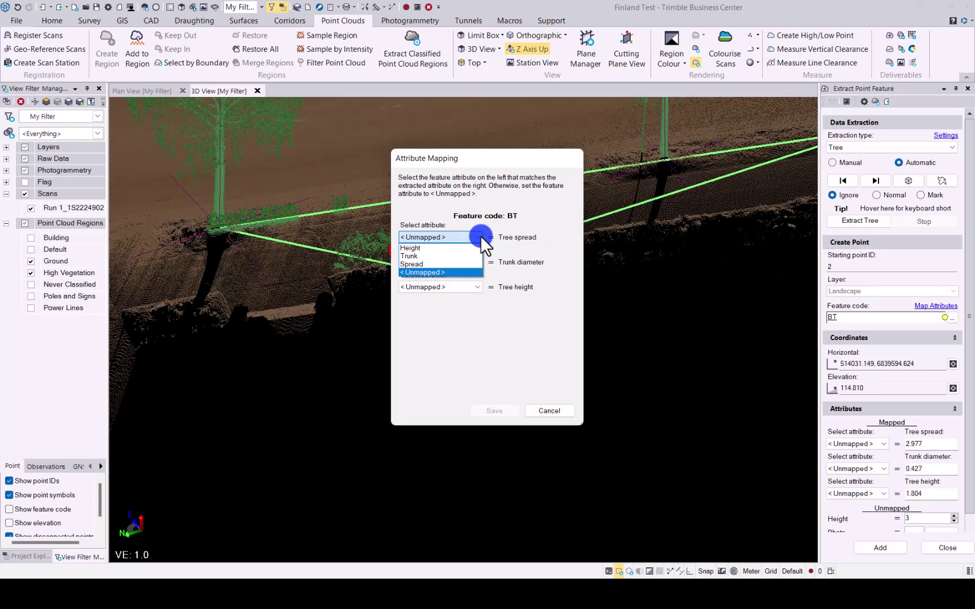
pyautogui.click(423, 264)
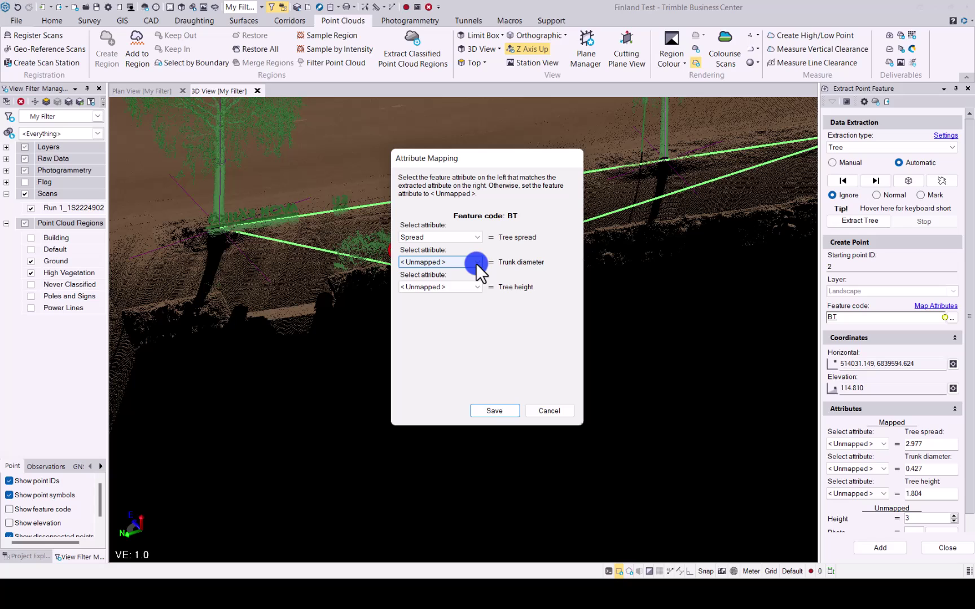
pyautogui.click(475, 263)
pyautogui.press('Up')
pyautogui.press('Up')
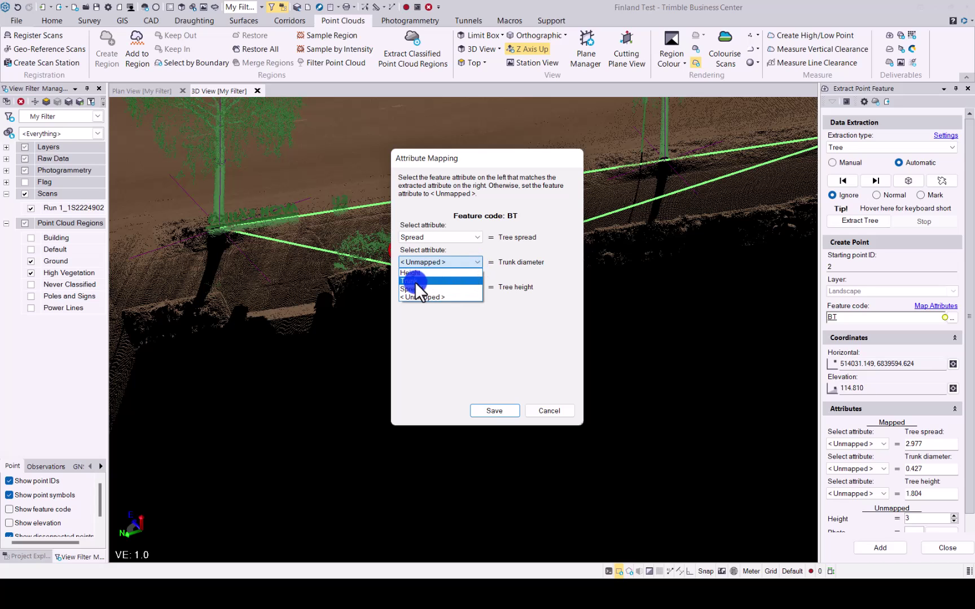
pyautogui.click(414, 282)
pyautogui.click(477, 288)
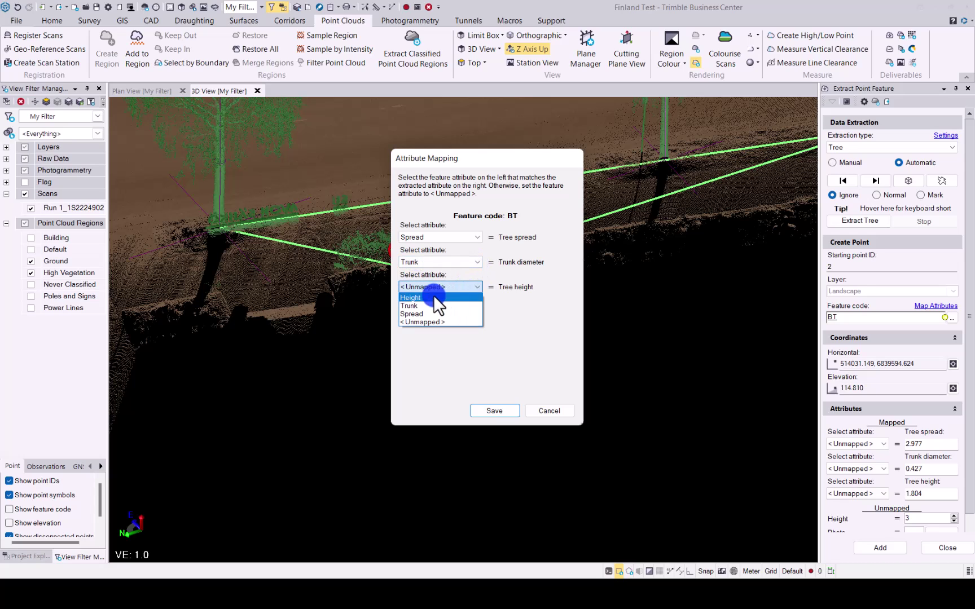
pyautogui.click(424, 297)
pyautogui.click(486, 408)
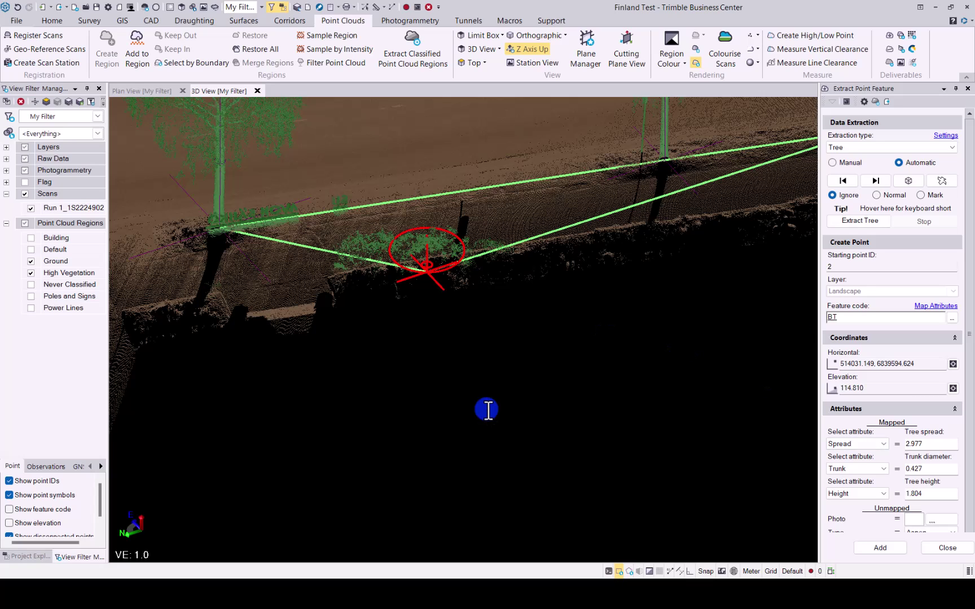
# Set the starting point ID to 100 and request creation of the three BT points.
pyautogui.doubleClick(832, 265)
pyautogui.write('100')
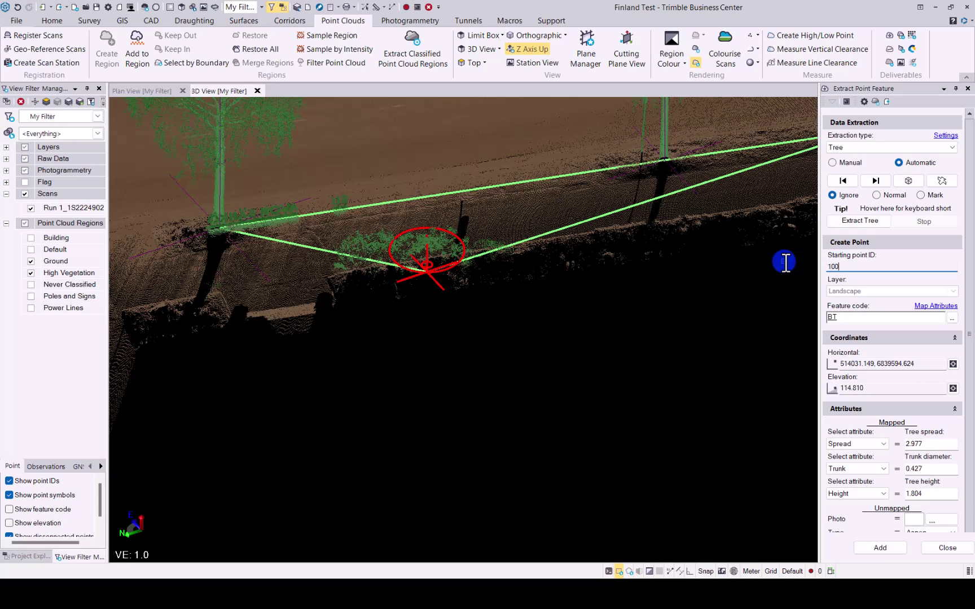
pyautogui.press('Tab')
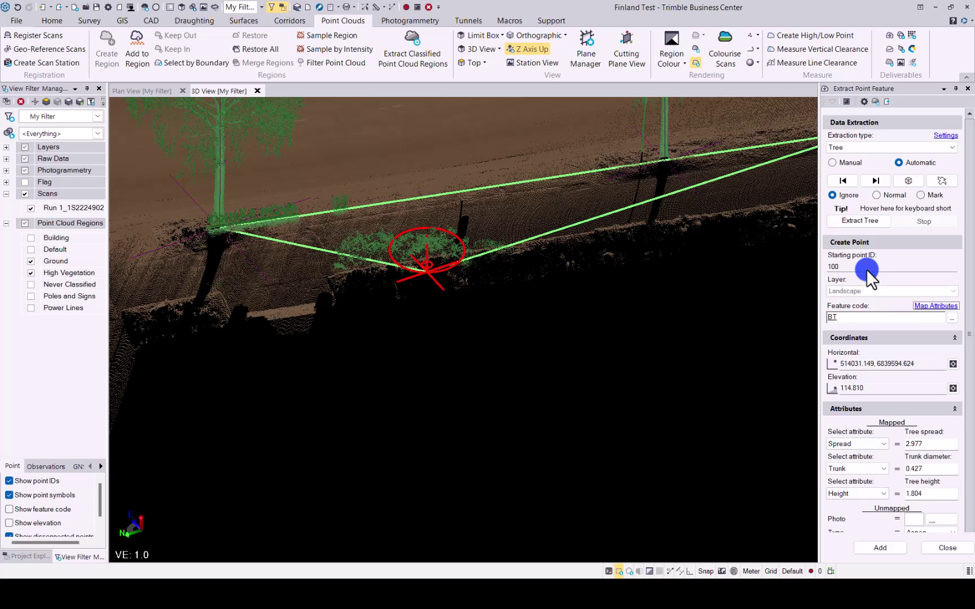
pyautogui.scroll(-1, 964, 331)
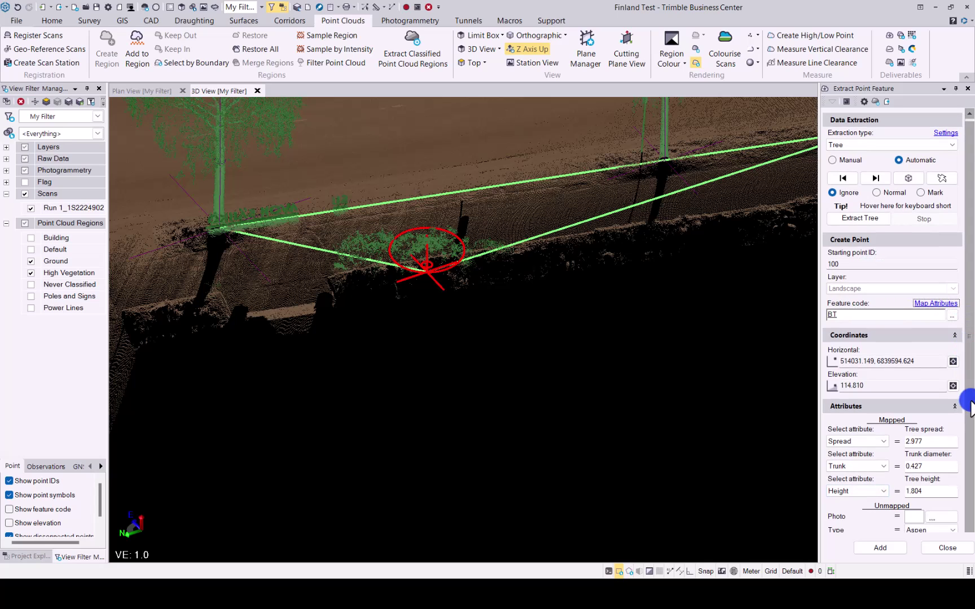
pyautogui.click(879, 547)
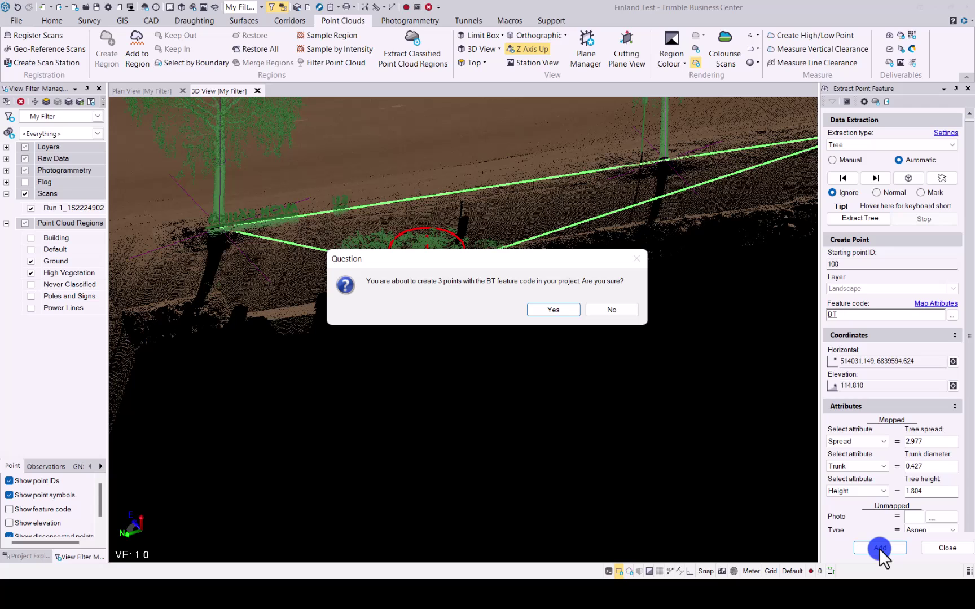
# Confirm creating tree points 100–102, view all three, and close the extraction panel.
pyautogui.click(555, 310)
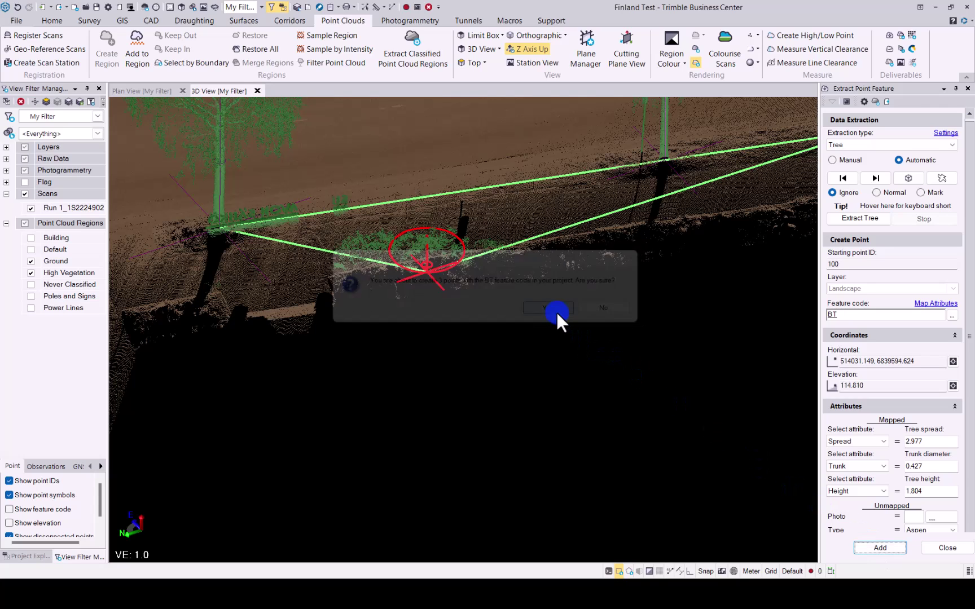
pyautogui.scroll(-3, 543, 229)
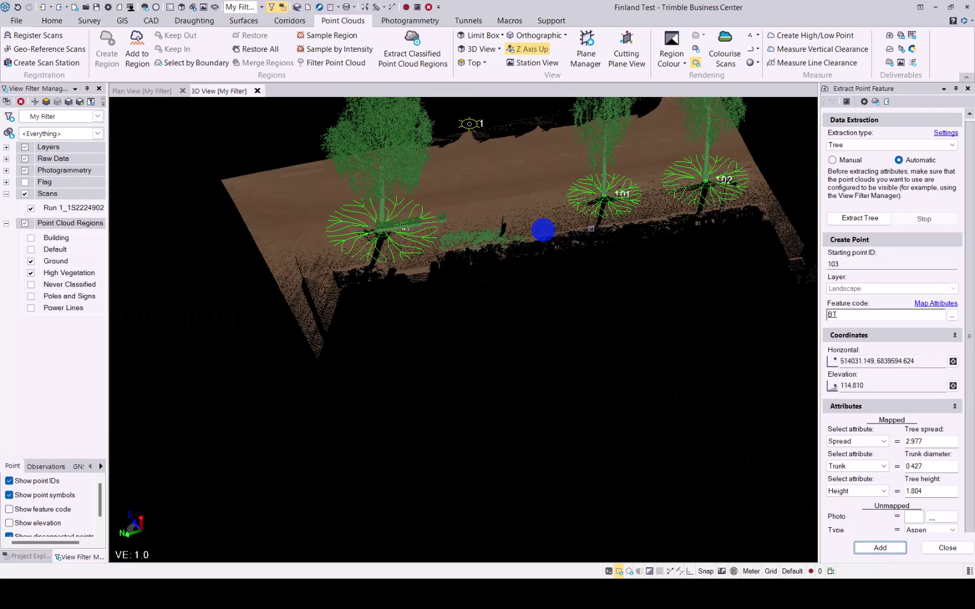
pyautogui.moveTo(543, 229); pyautogui.dragTo(507, 348, button='middle')
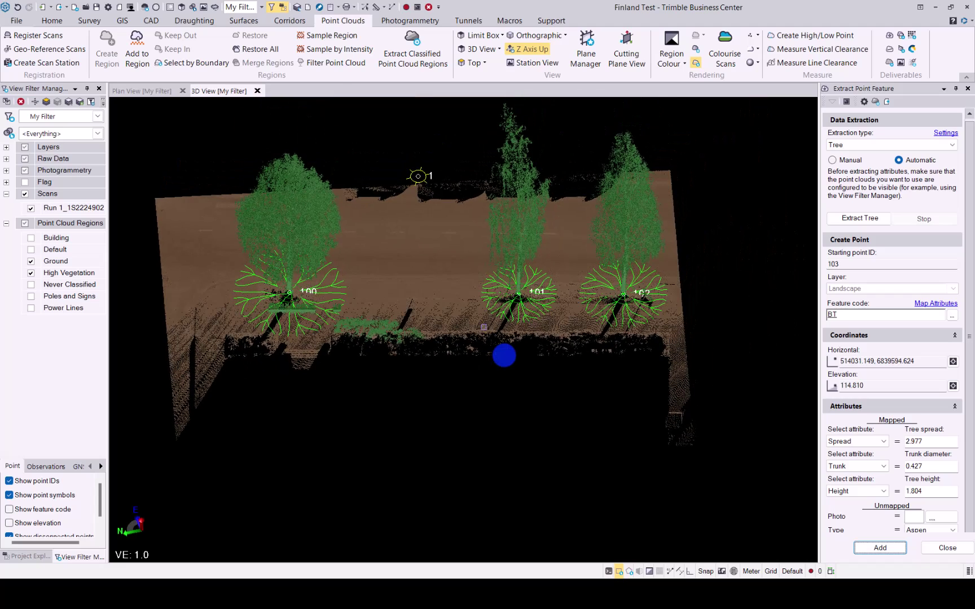
pyautogui.click(947, 547)
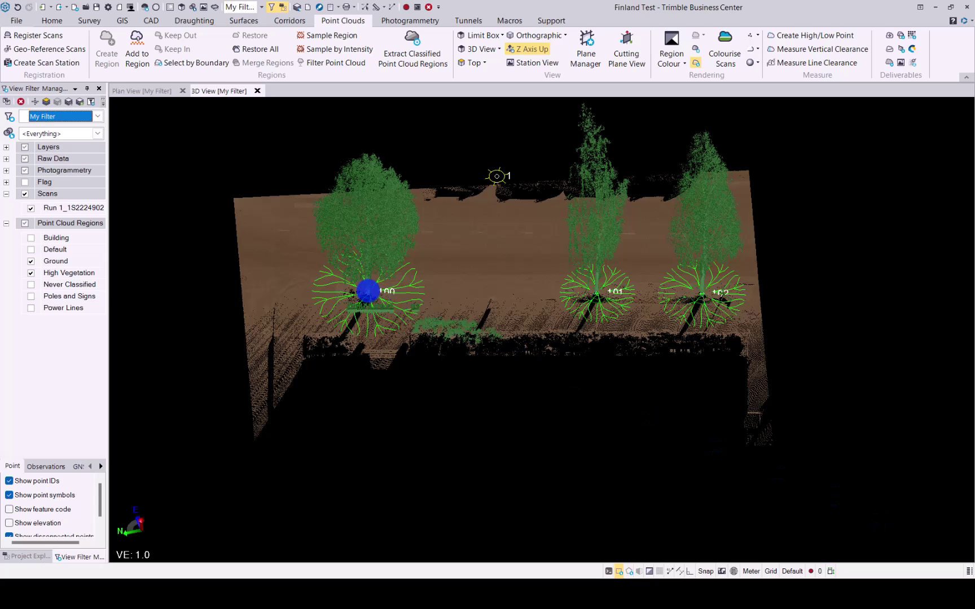
# Display Properties of tree point 100, confirming code BT, height 17, trunk 0.4, spread 9.
pyautogui.click(367, 291)
pyautogui.click(439, 319)
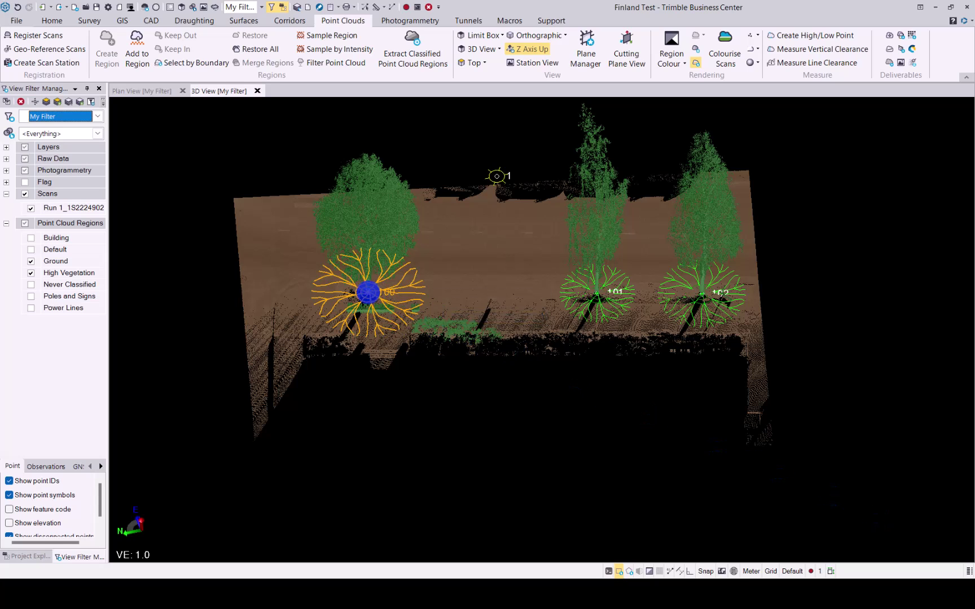
pyautogui.rightClick(368, 292)
pyautogui.click(408, 536)
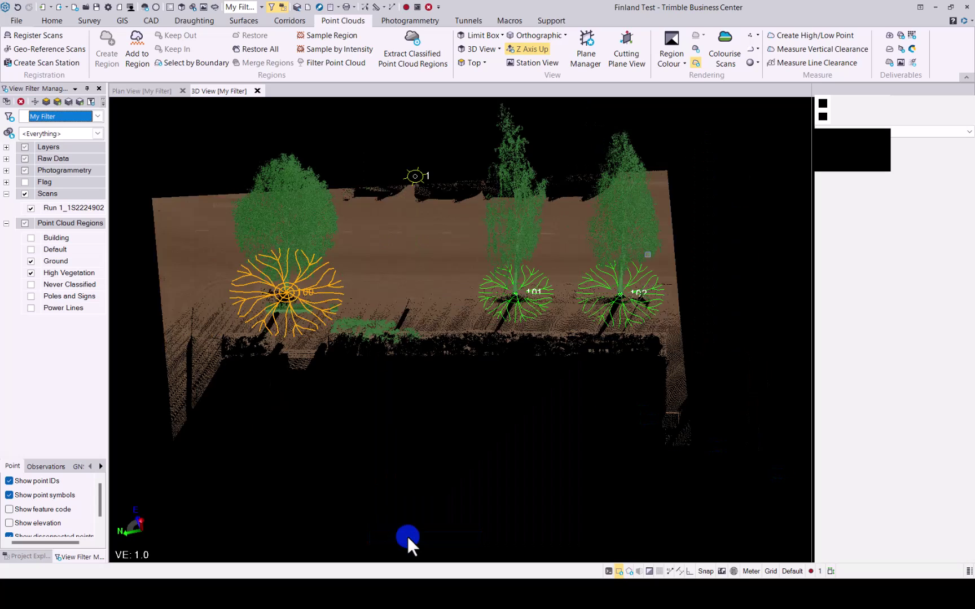